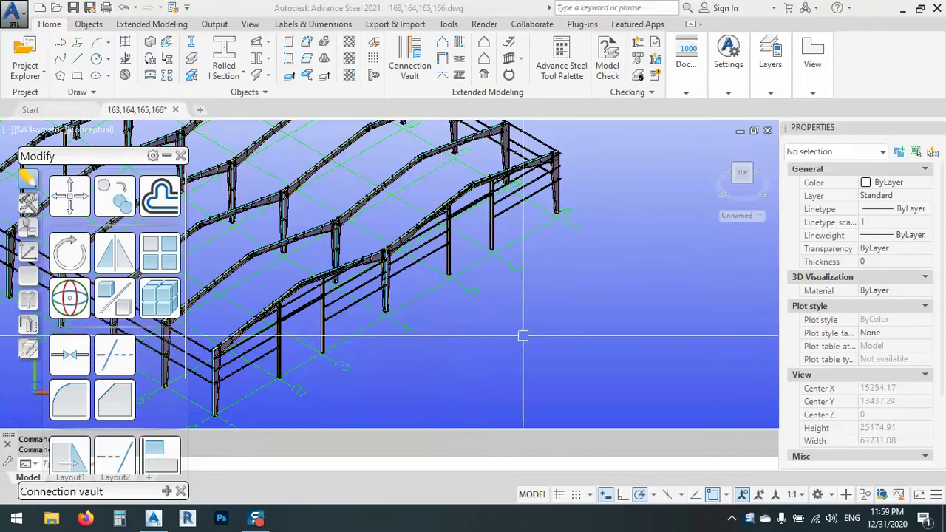
# Step: Look over the steel portal-frame building and its corner where the end frame meets the side wall
pyautogui.scroll(1, 605, 337)
pyautogui.moveTo(605, 337)
pyautogui.mouseDown(button='middle')
pyautogui.moveTo(627, 338)
pyautogui.moveTo(618, 336)
pyautogui.mouseUp(button='middle')
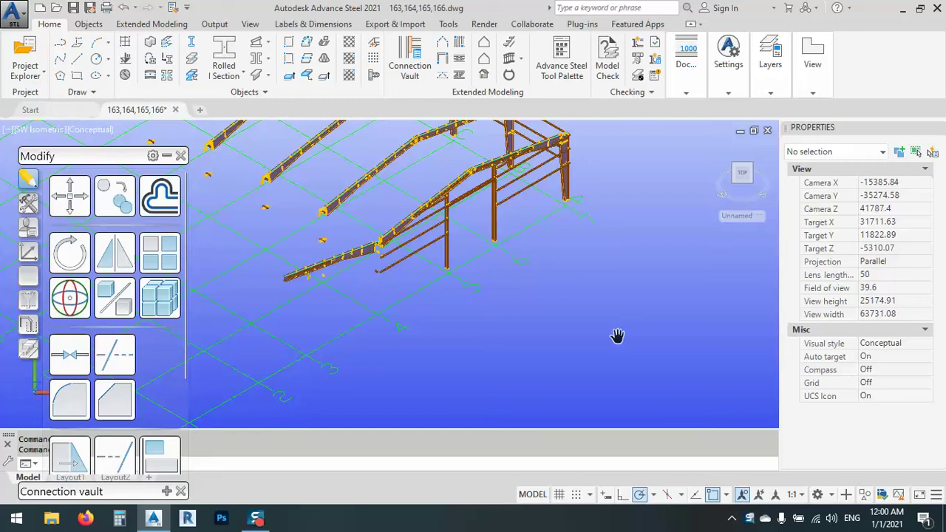
pyautogui.rightClick(613, 304)
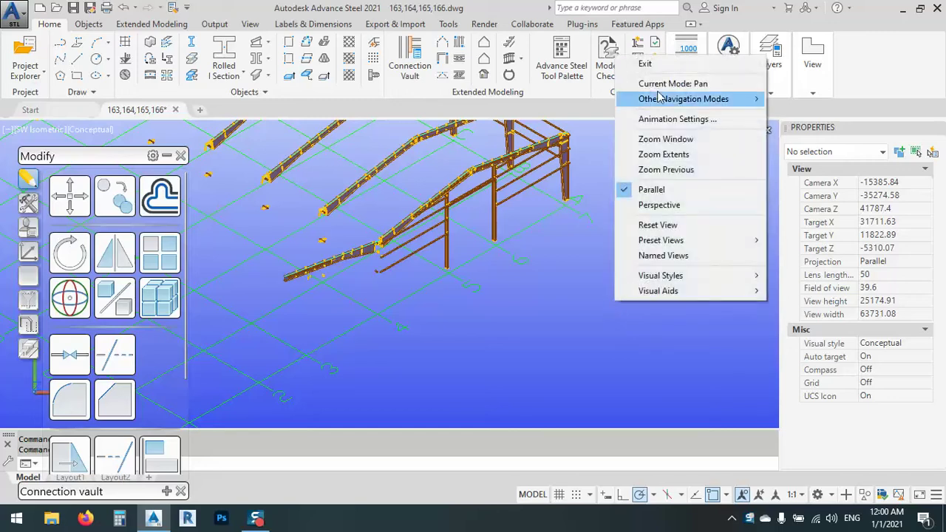
pyautogui.click(644, 62)
pyautogui.scroll(-5, 548, 274)
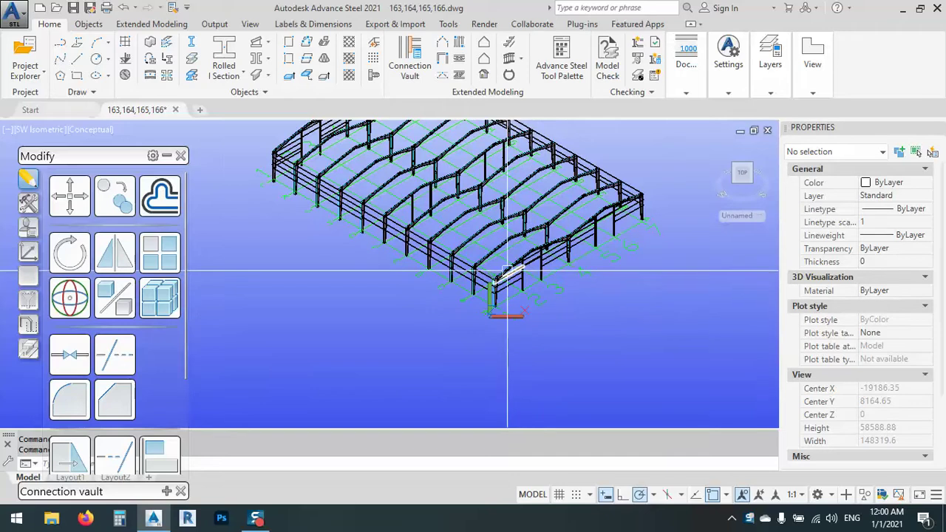
pyautogui.scroll(2, 482, 270)
pyautogui.scroll(3, 492, 260)
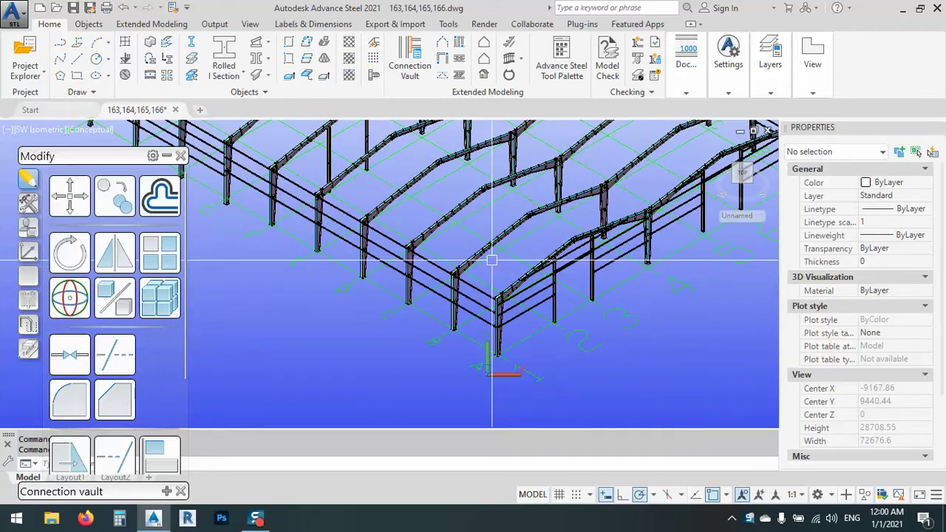
# Step: Examine the slotted purlin cleats on top of the rafters of the frames at grids A and B
pyautogui.scroll(5, 491, 260)
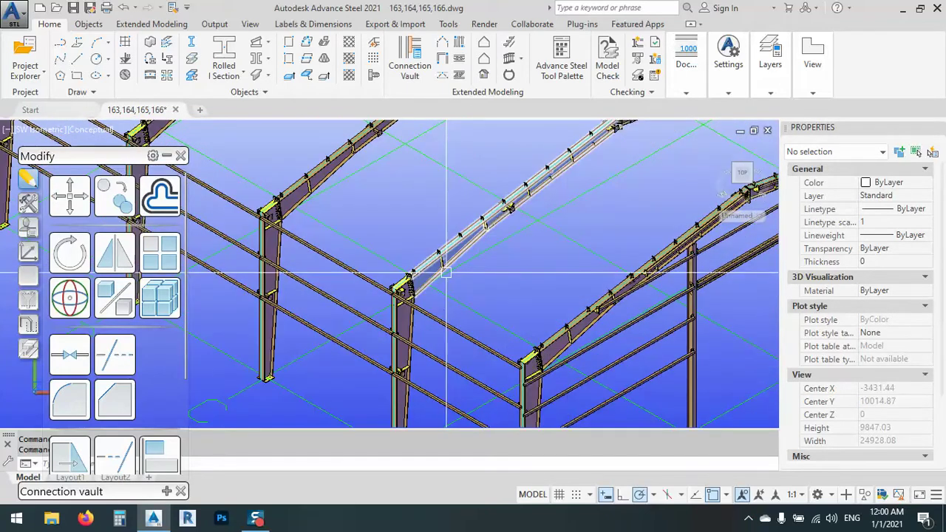
pyautogui.scroll(8, 437, 255)
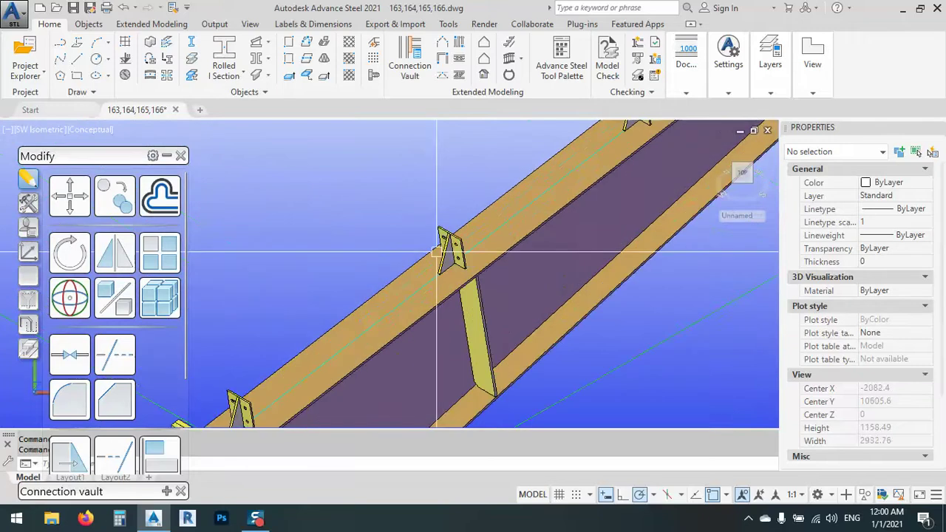
pyautogui.scroll(10, 437, 255)
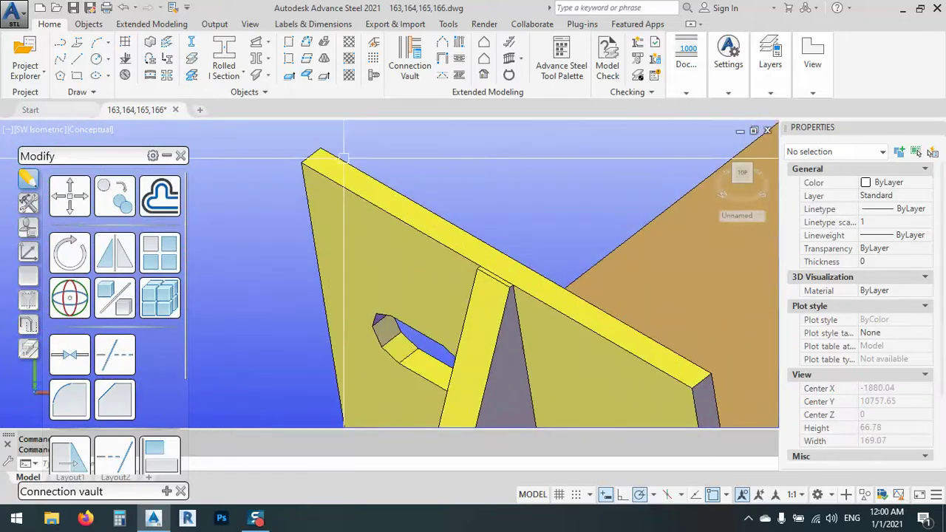
pyautogui.scroll(-10, 344, 157)
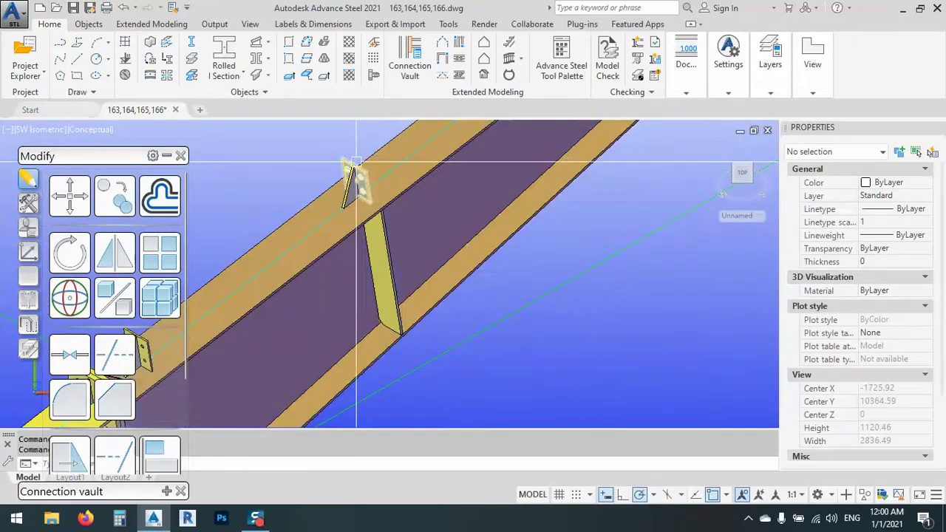
pyautogui.scroll(-7, 356, 161)
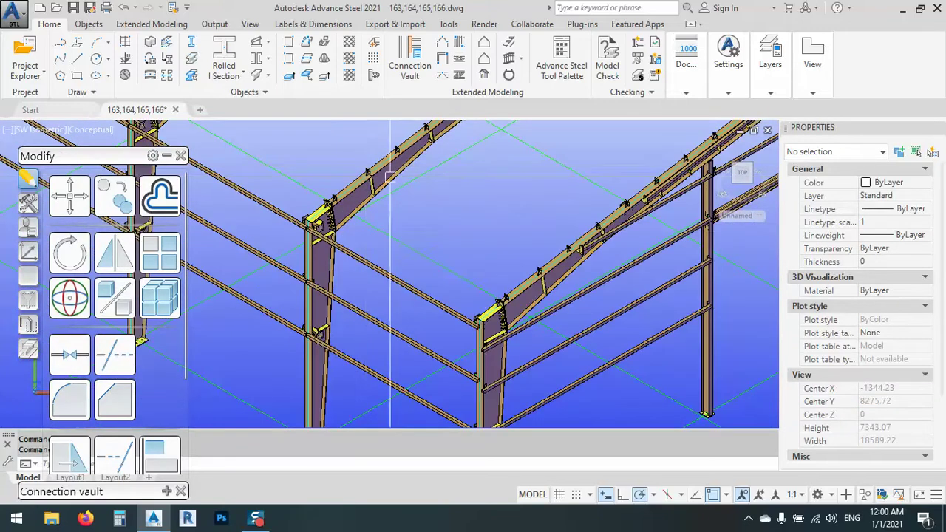
pyautogui.scroll(-2, 380, 158)
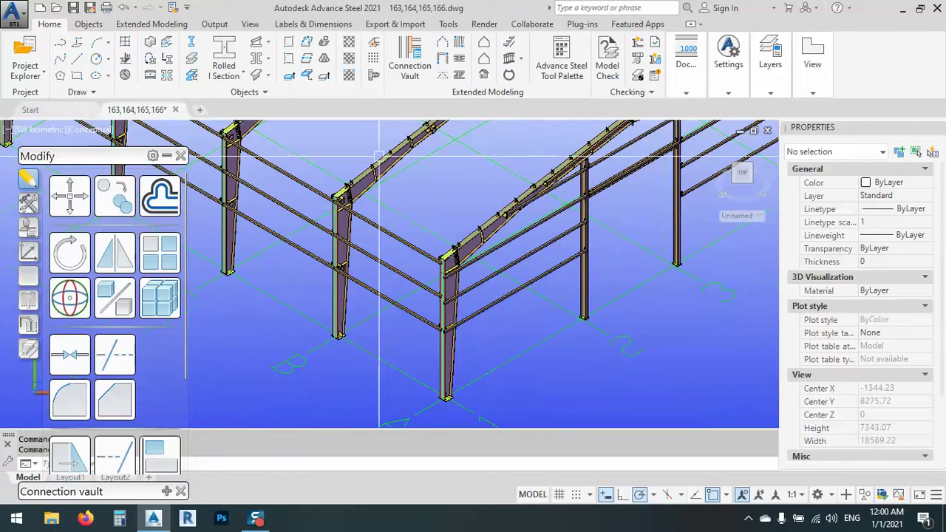
pyautogui.scroll(7, 509, 208)
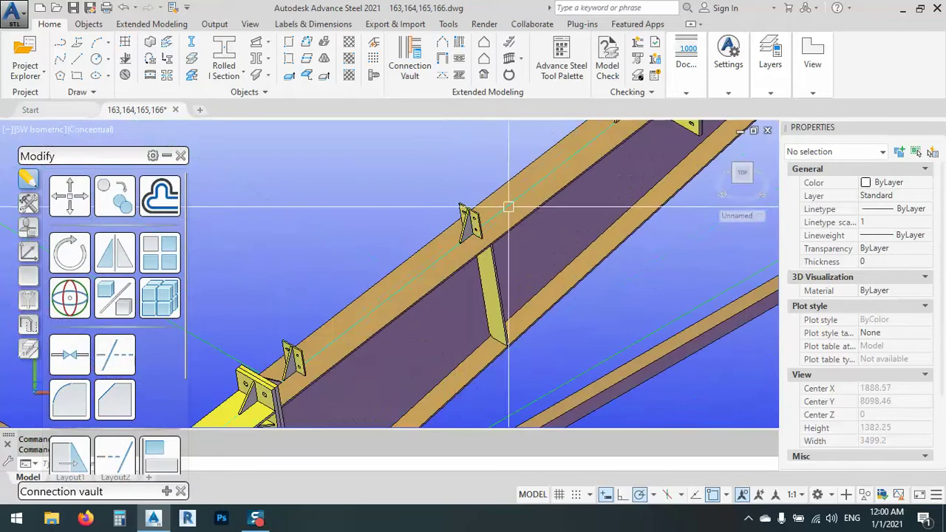
pyautogui.scroll(4, 509, 208)
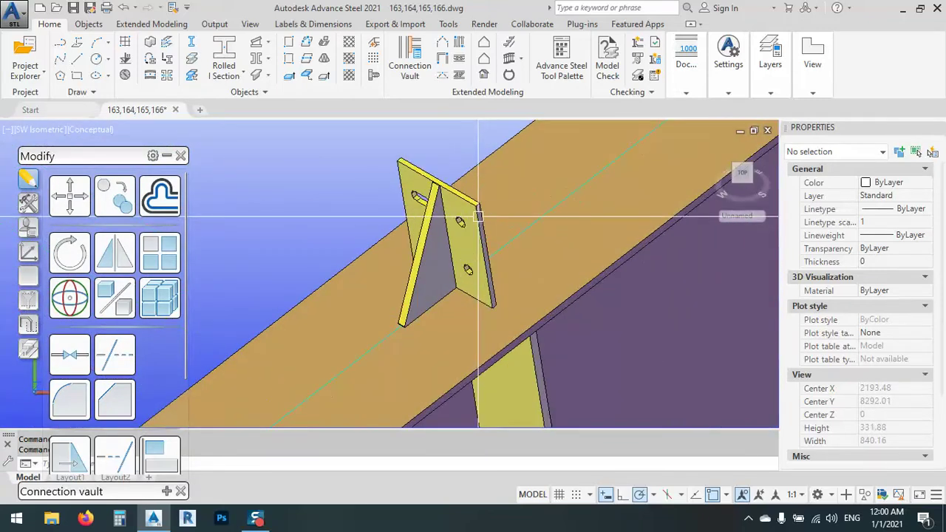
pyautogui.scroll(3, 479, 217)
pyautogui.scroll(-5, 479, 207)
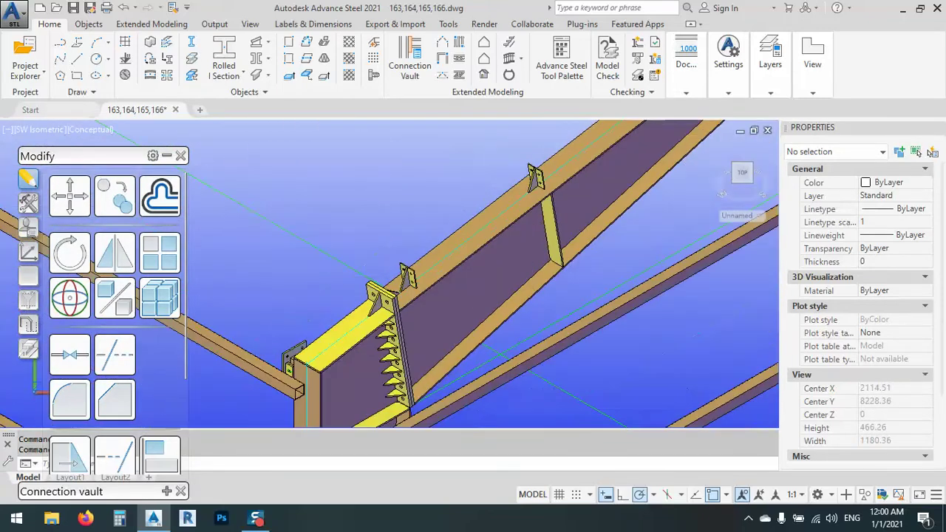
pyautogui.scroll(5, 554, 187)
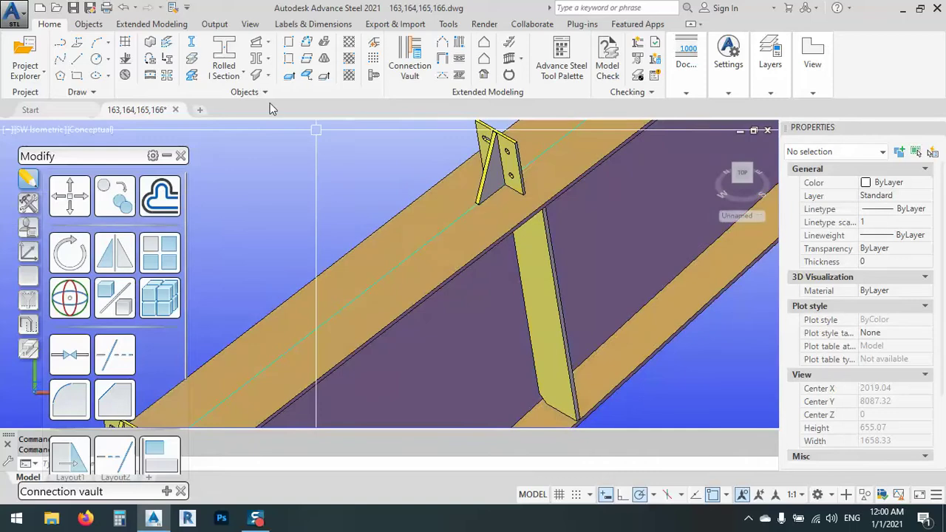
# Step: Start a cold rolled C-section beam at the top edge of the cleat above the web stiffener on the grid B rafter
pyautogui.click(270, 59)
pyautogui.click(270, 59)
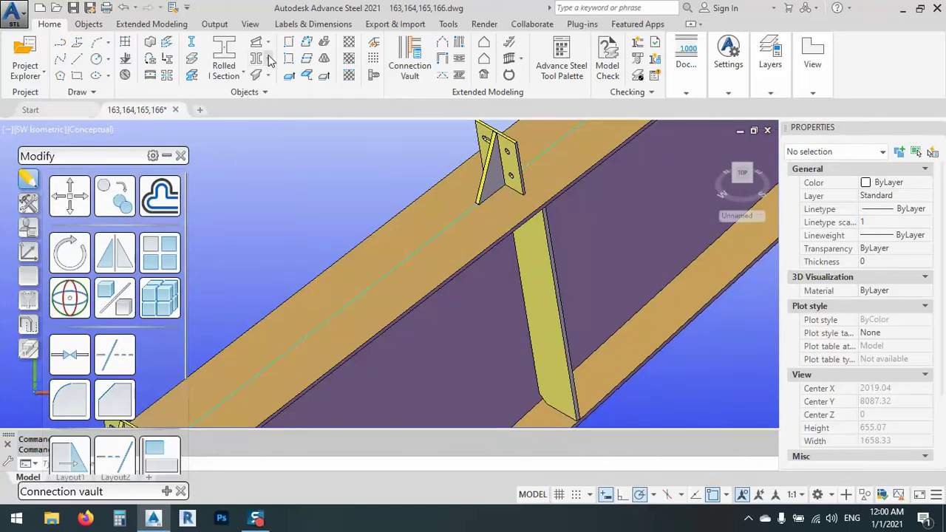
pyautogui.click(239, 75)
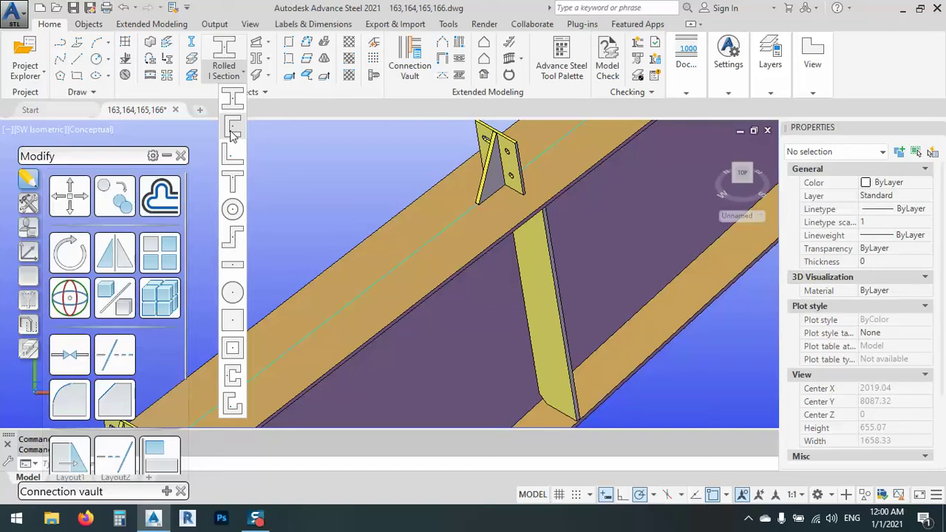
pyautogui.click(232, 373)
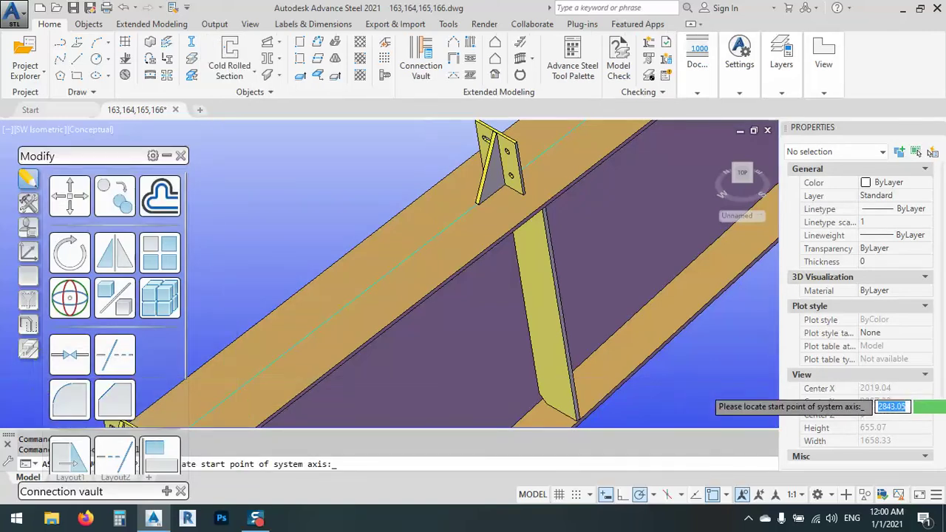
pyautogui.scroll(-6, 710, 384)
pyautogui.scroll(-3, 709, 384)
pyautogui.scroll(8, 565, 311)
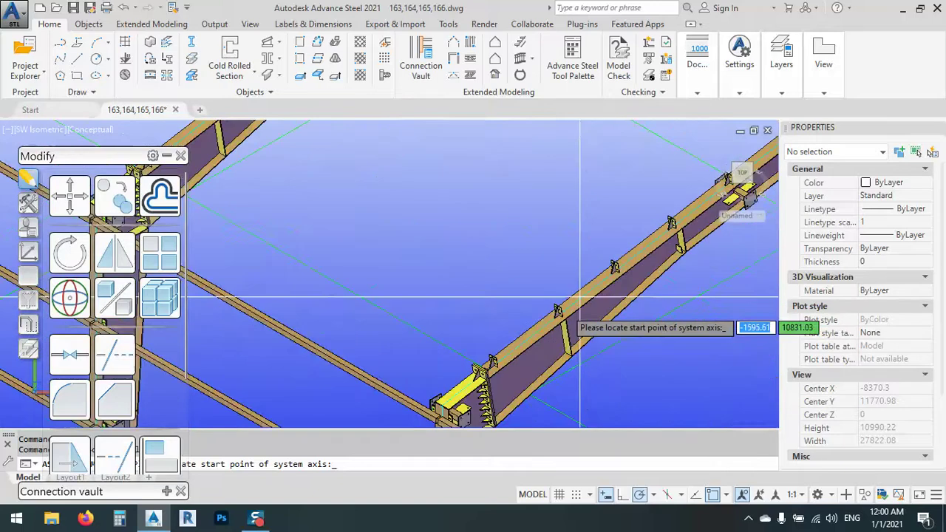
pyautogui.scroll(4, 566, 310)
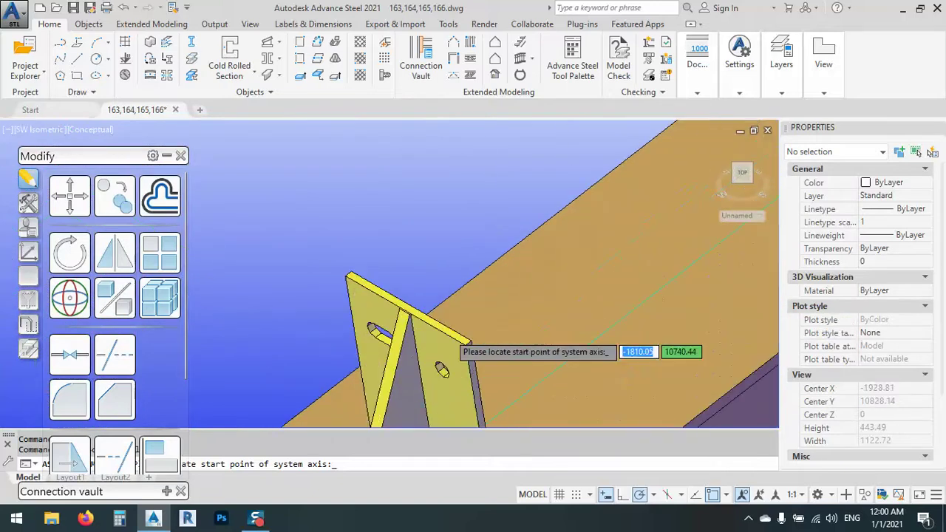
pyautogui.click(411, 306)
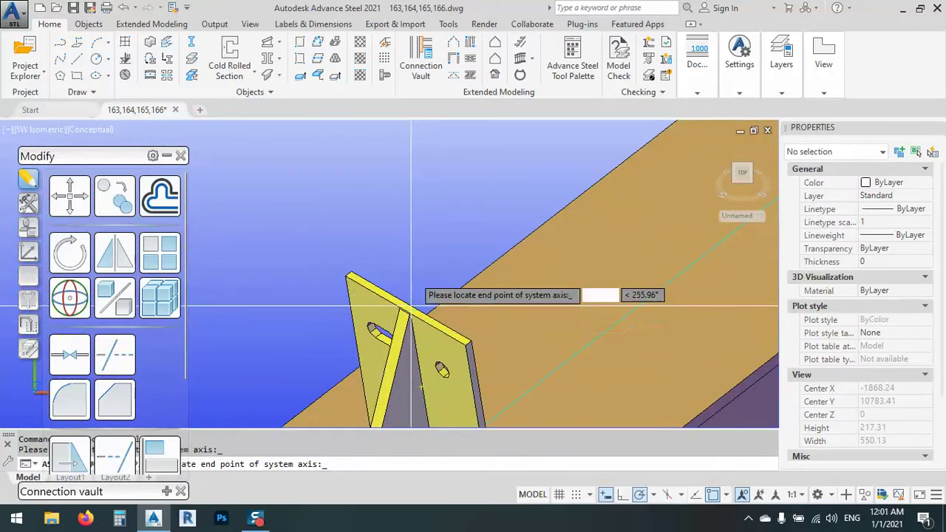
# Step: Set the beam's end point at the corner of the end plate and top flange on the grid A rafter
pyautogui.scroll(-5, 413, 186)
pyautogui.scroll(-5, 414, 186)
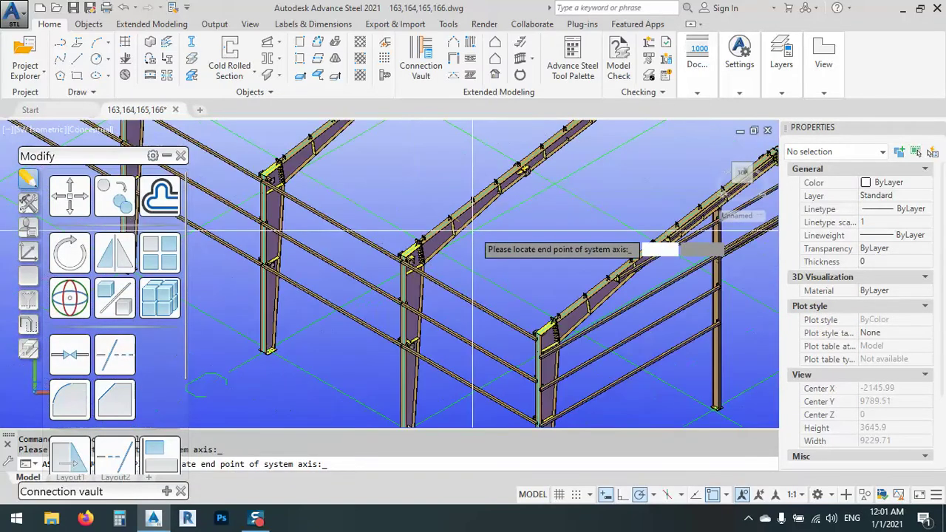
pyautogui.scroll(8, 616, 323)
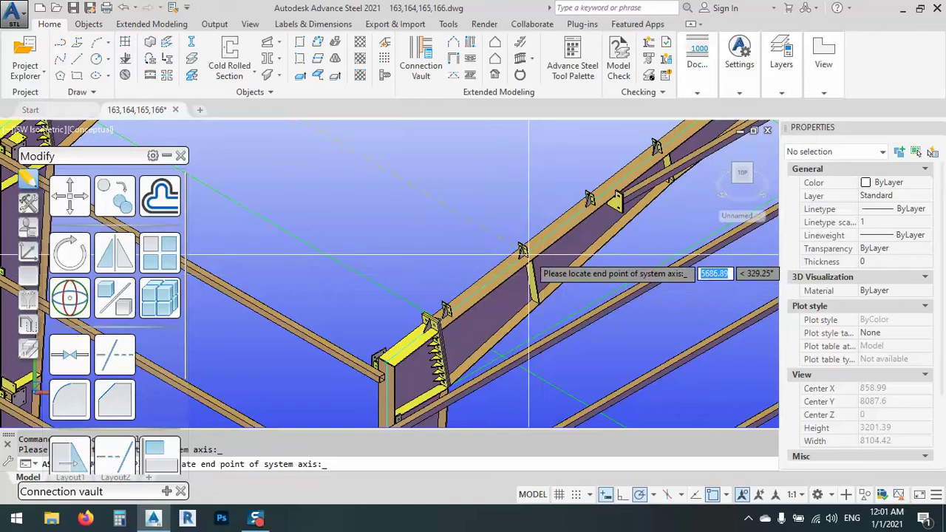
pyautogui.moveTo(363, 416); pyautogui.dragTo(444, 383, button='middle')
pyautogui.scroll(1, 446, 332)
pyautogui.scroll(5, 444, 332)
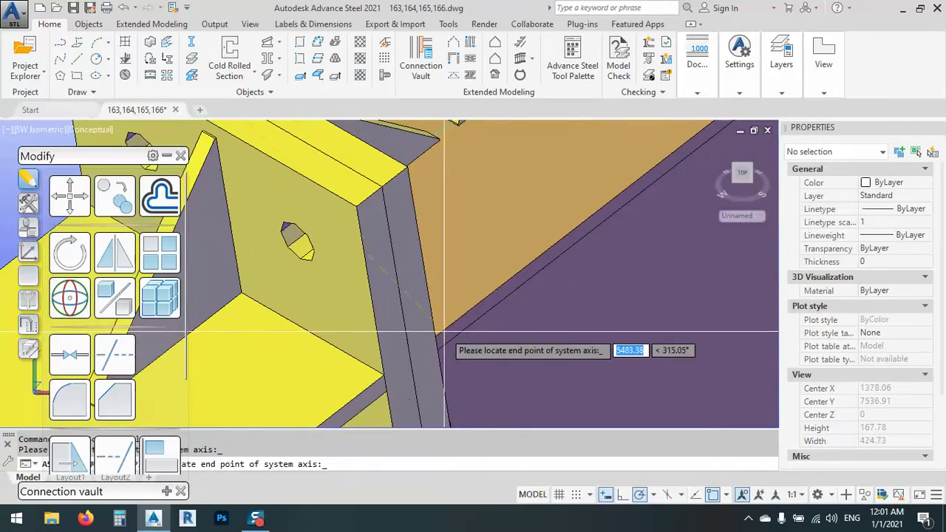
pyautogui.click(436, 337)
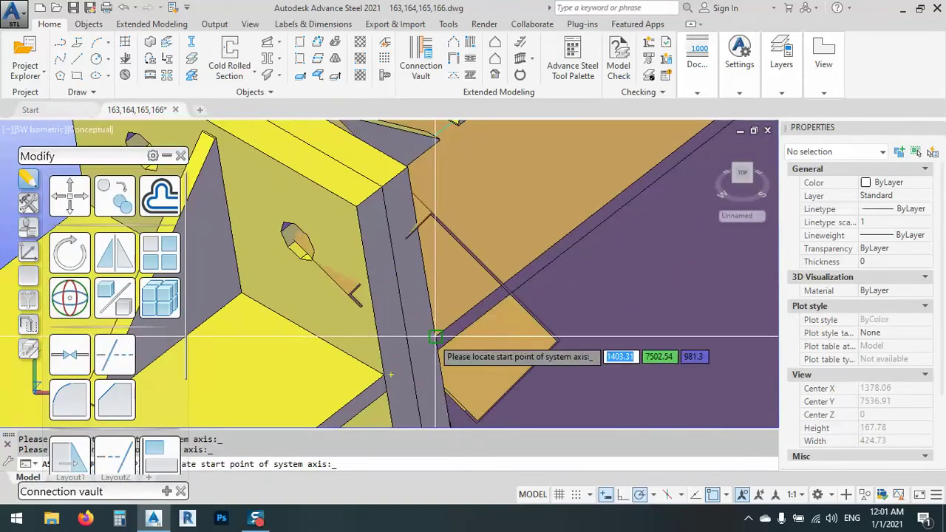
# Step: Check the misplaced diagonal beam's section properties and delete the beam
pyautogui.scroll(-6, 435, 337)
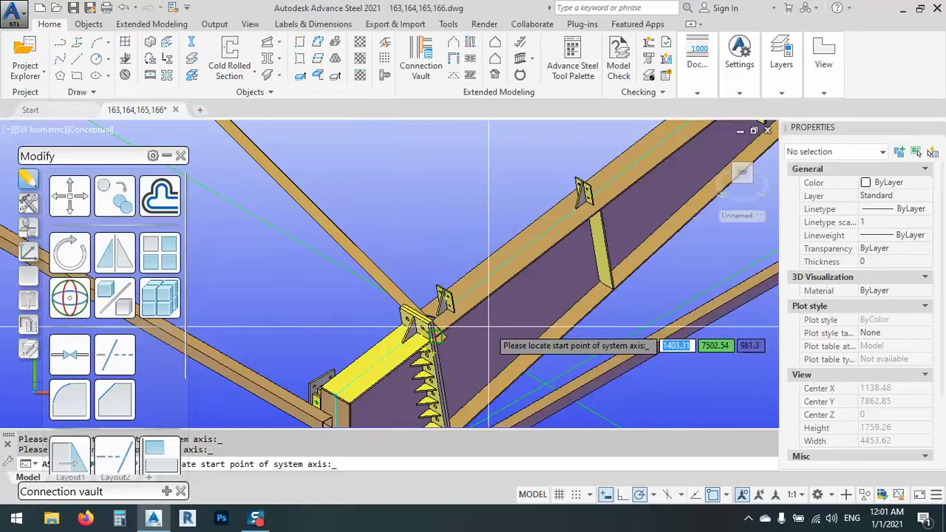
pyautogui.scroll(-6, 486, 329)
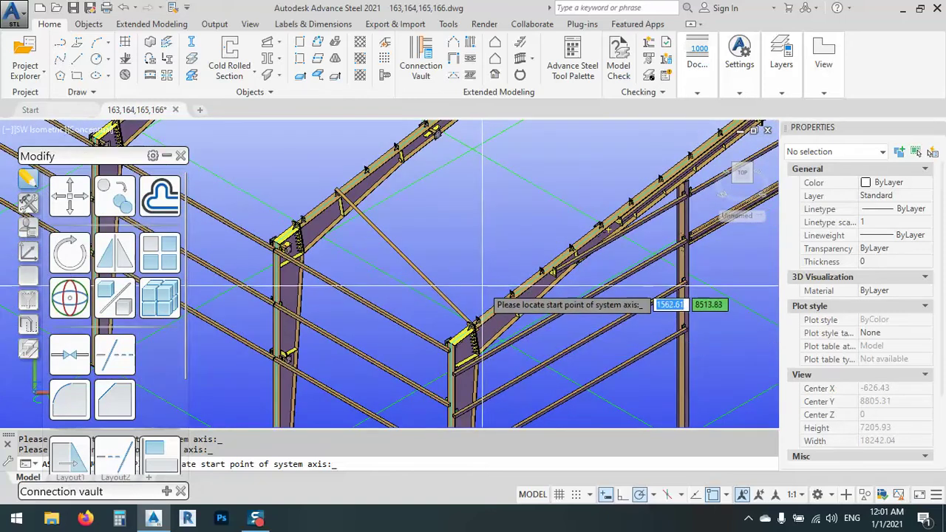
pyautogui.write('u')
pyautogui.press('Return')
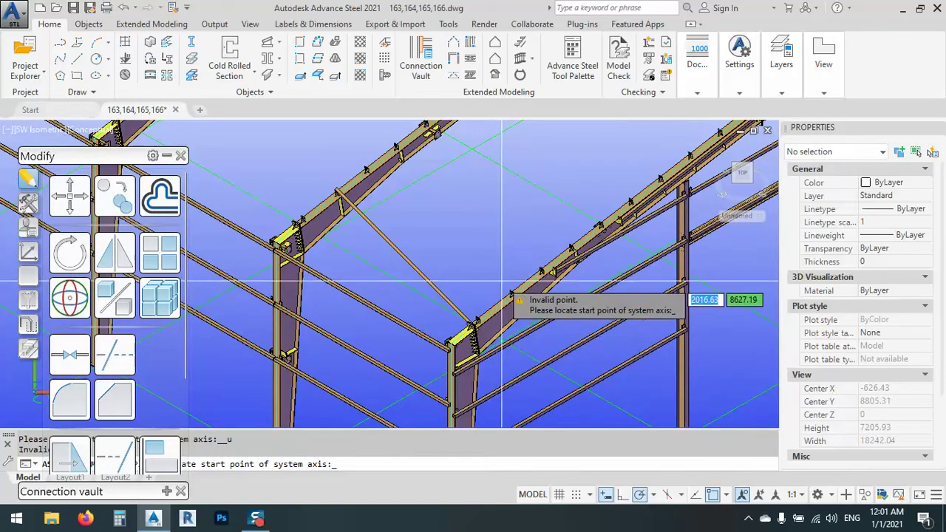
pyautogui.doubleClick(413, 170)
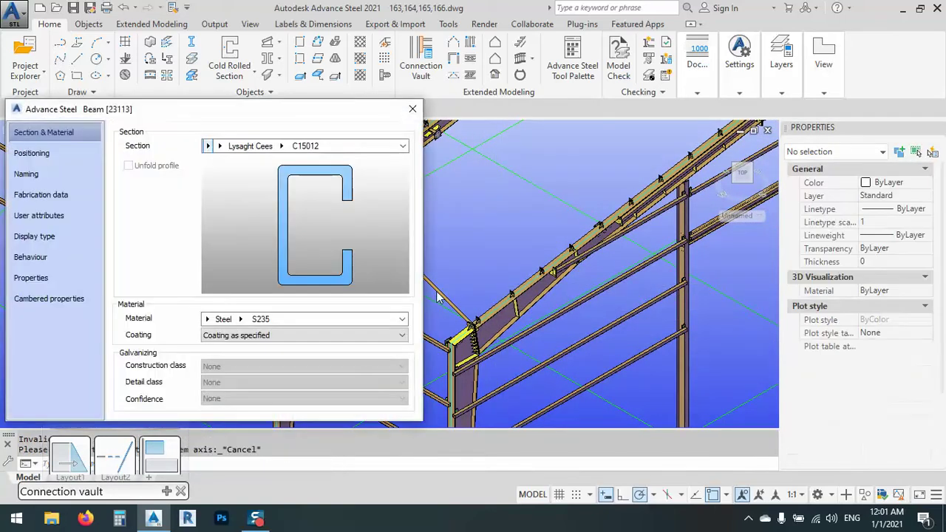
pyautogui.click(414, 110)
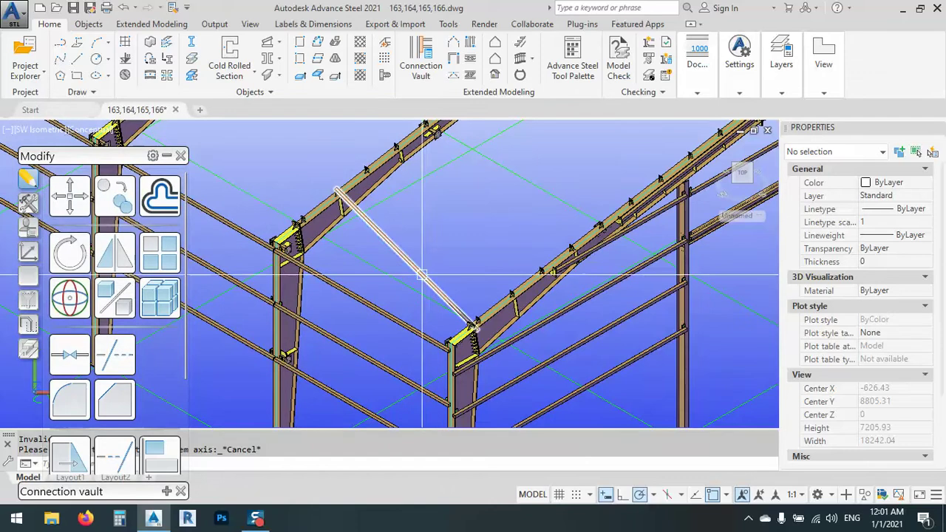
pyautogui.click(347, 196)
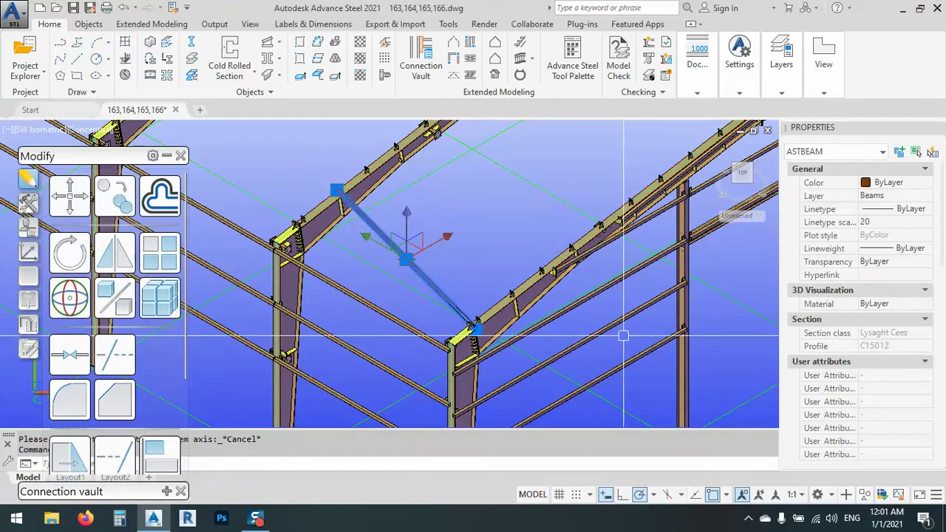
pyautogui.press('Delete')
pyautogui.click(229, 59)
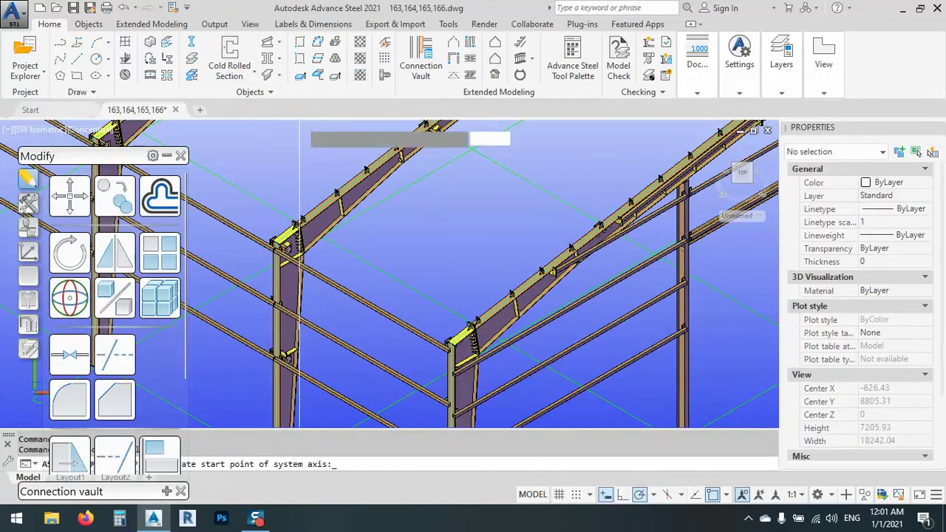
pyautogui.scroll(8, 338, 194)
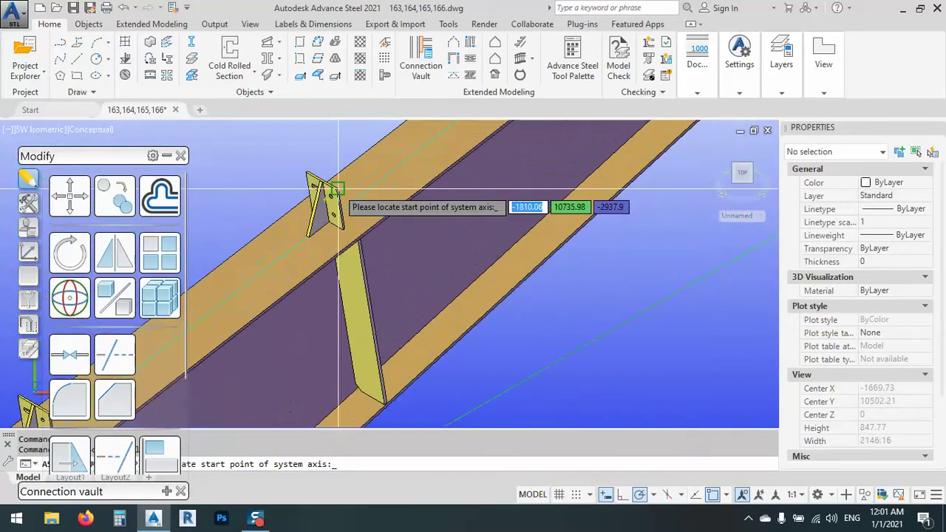
pyautogui.scroll(8, 338, 194)
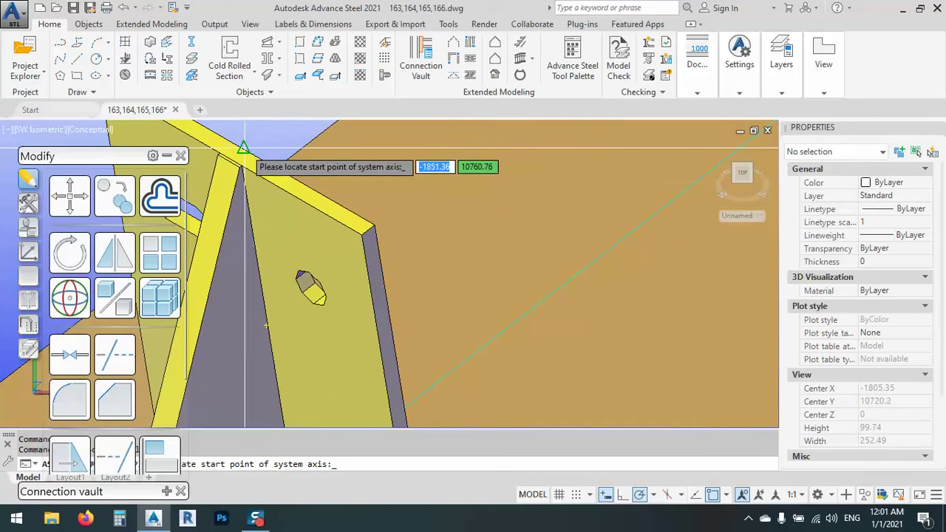
pyautogui.click(244, 148)
pyautogui.scroll(-7, 306, 148)
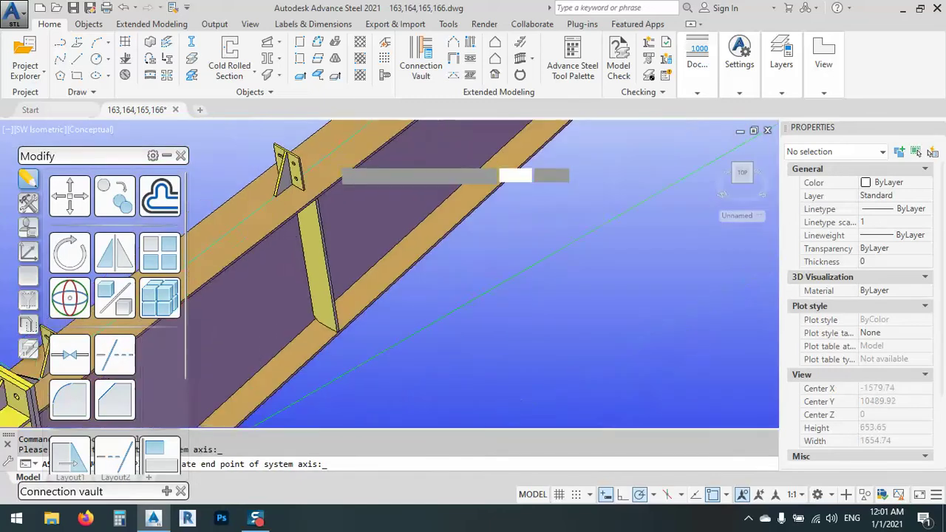
pyautogui.scroll(-10, 447, 211)
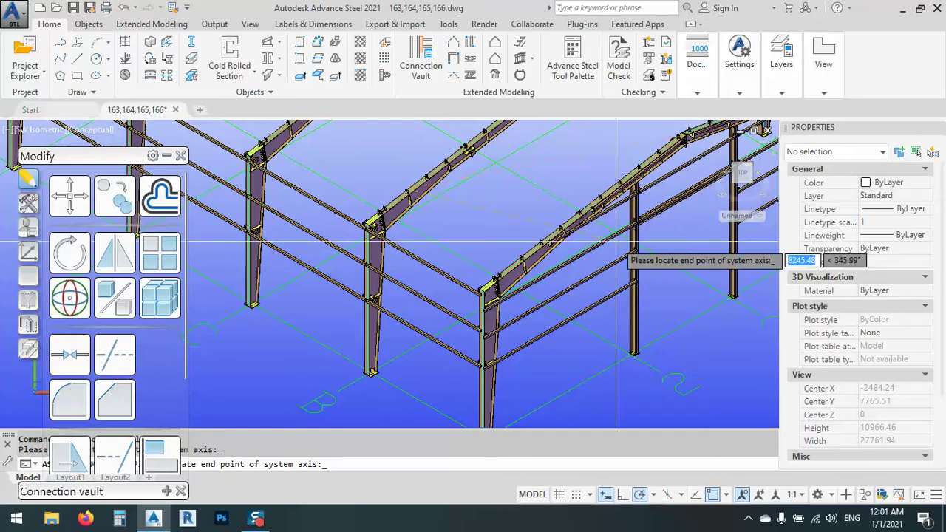
pyautogui.press('Escape')
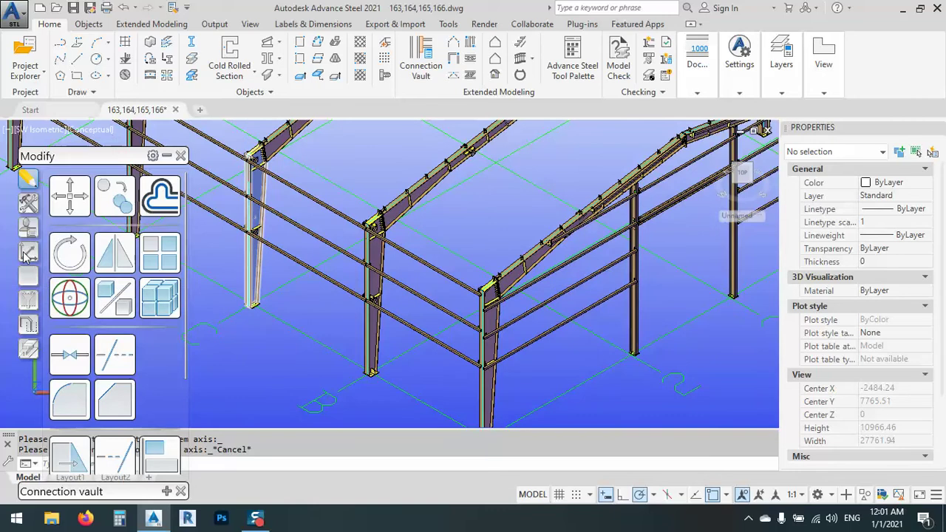
# Step: Reset the coordinate system to World and move the UCS palette clear of the model
pyautogui.click(28, 252)
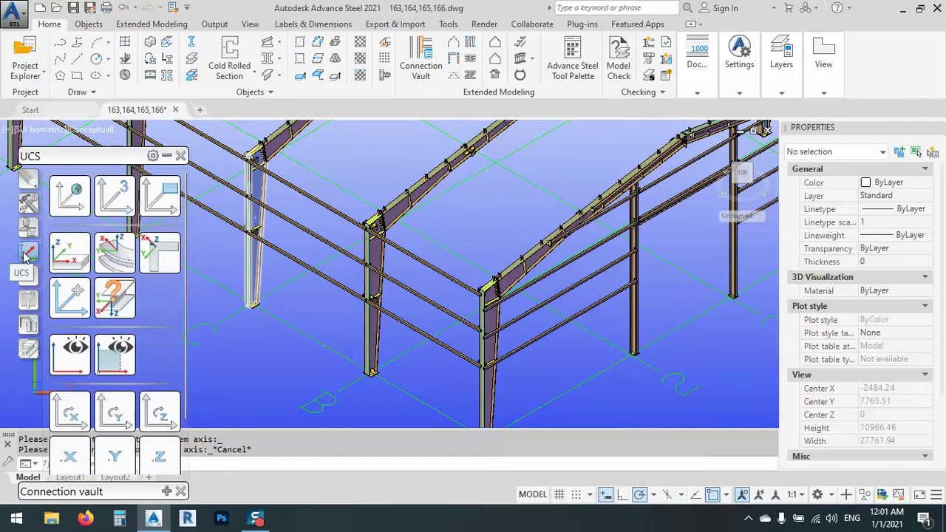
pyautogui.click(69, 196)
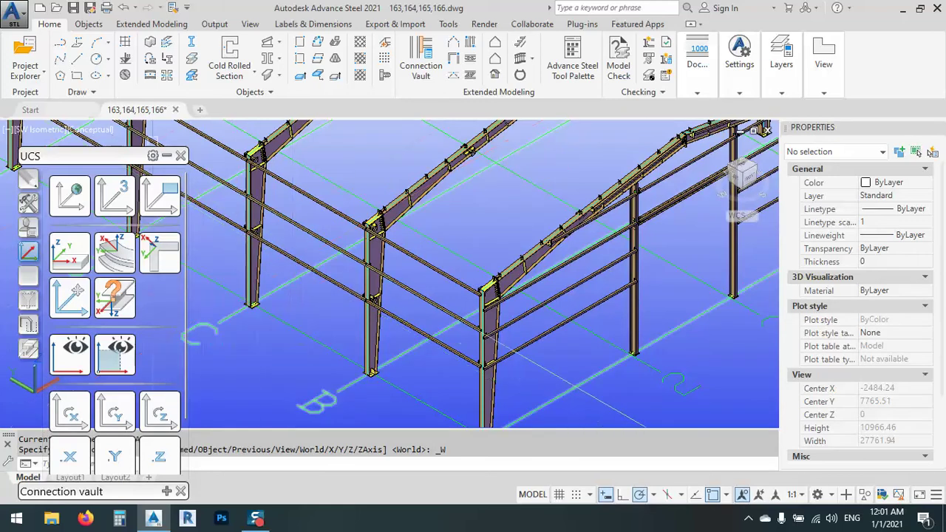
pyautogui.moveTo(97, 156); pyautogui.dragTo(95, 119)
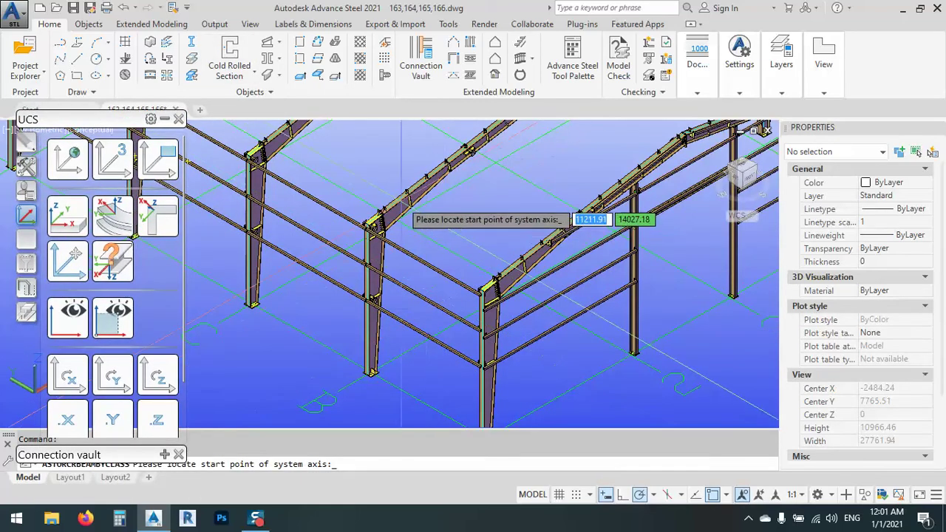
# Step: Start a cold rolled C-section beam at the midpoint of the cleat's top edge above the web stiffener on the grid B rafter
pyautogui.scroll(3, 411, 194)
pyautogui.scroll(10, 414, 194)
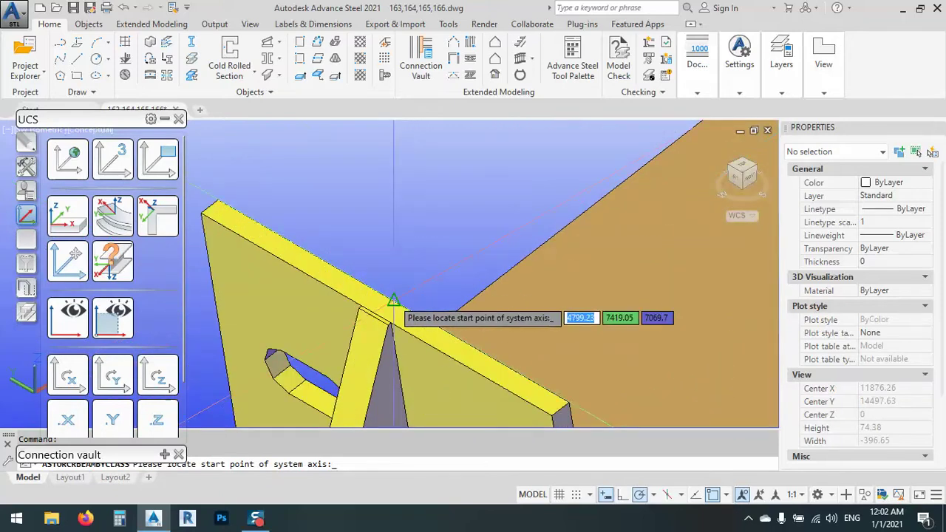
pyautogui.click(395, 314)
pyautogui.scroll(-10, 396, 196)
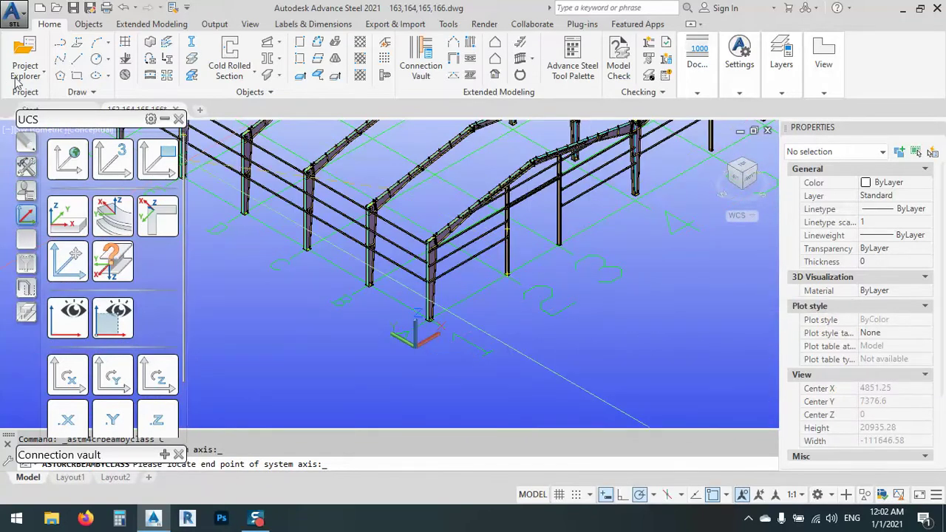
# Step: Set the beam's end point with an XZ point filter, taking Y from the end plate and top flange corner on the grid A rafter
pyautogui.moveTo(85, 120); pyautogui.dragTo(106, 11)
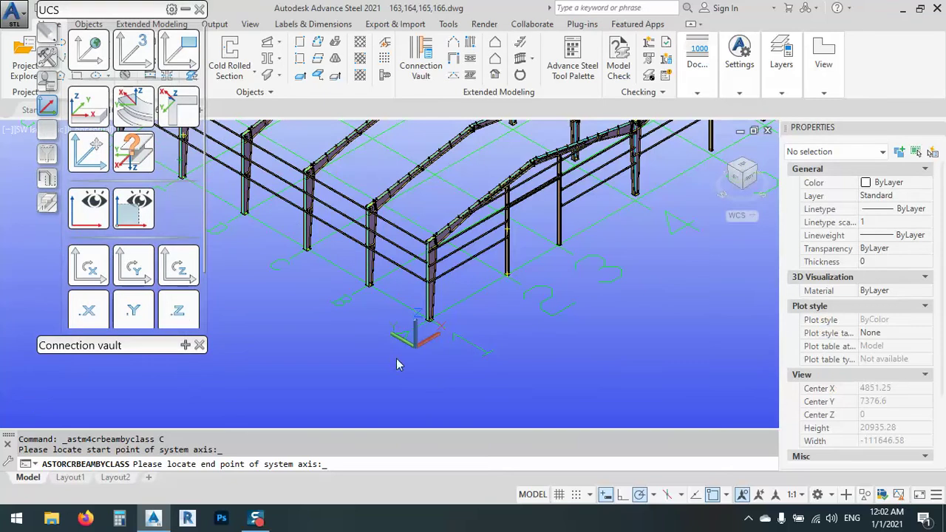
pyautogui.click(138, 314)
pyautogui.scroll(5, 532, 219)
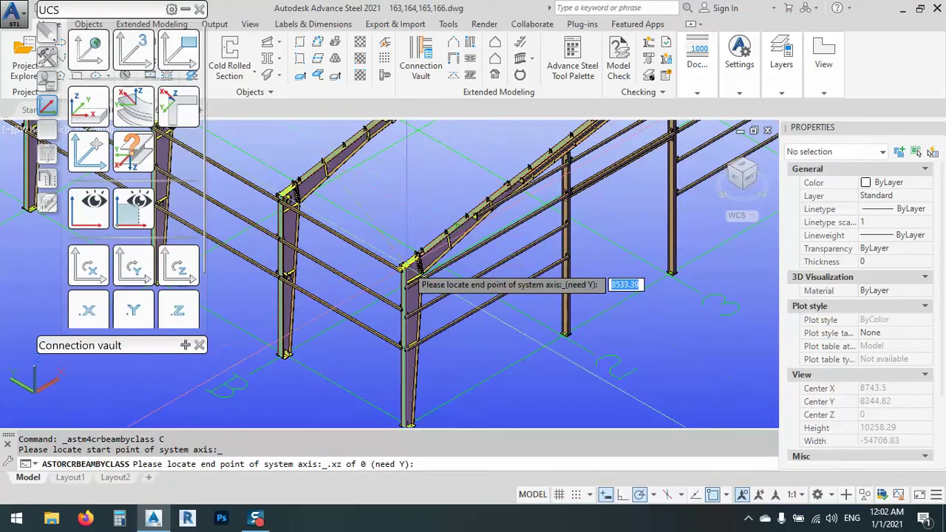
pyautogui.scroll(3, 407, 266)
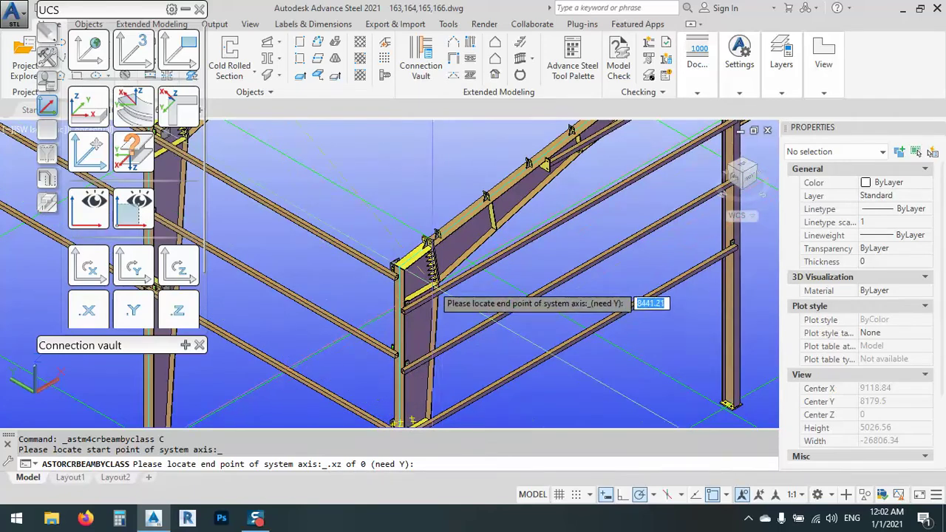
pyautogui.scroll(6, 399, 277)
pyautogui.scroll(5, 562, 145)
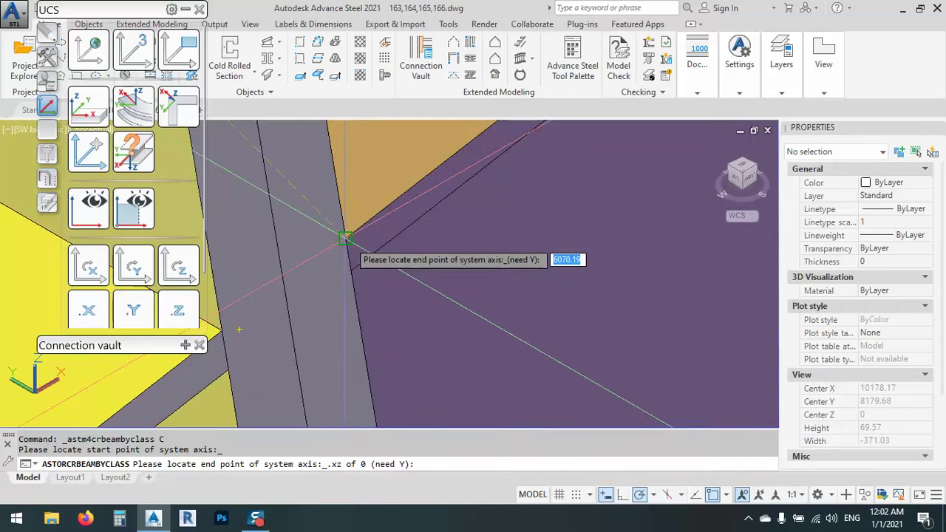
pyautogui.click(345, 238)
pyautogui.scroll(-5, 355, 252)
pyautogui.scroll(-3, 436, 355)
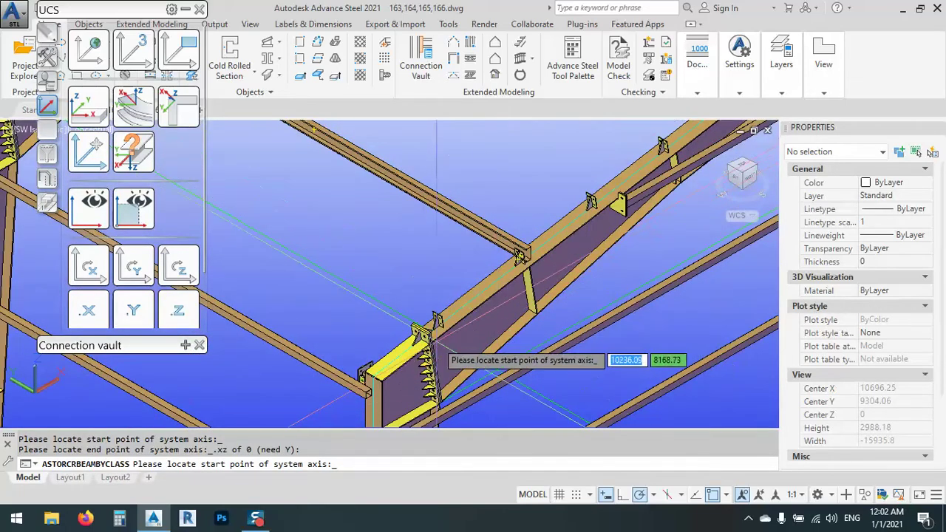
# Step: Open the new purlin's positioning properties, try the middle-edge offset points, and set its rotation angle to 180
pyautogui.scroll(2, 427, 347)
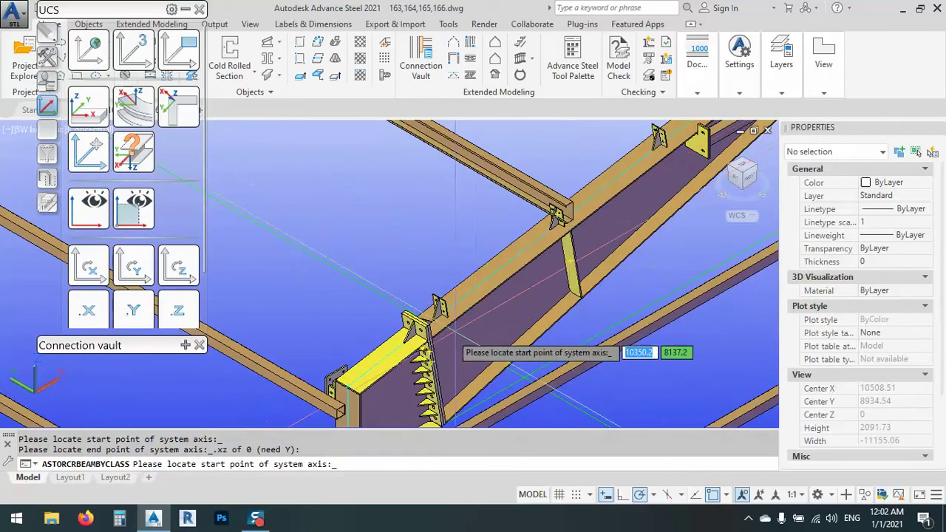
pyautogui.scroll(2, 569, 214)
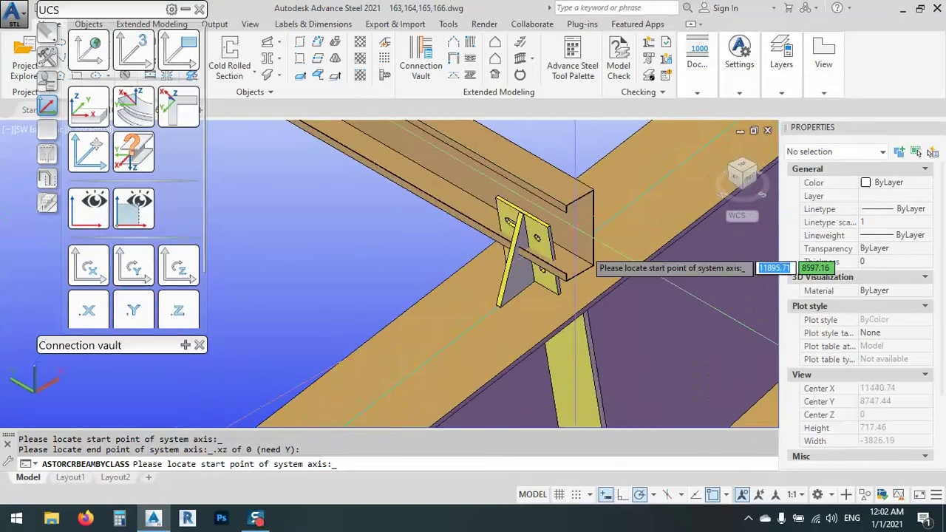
pyautogui.scroll(-5, 613, 303)
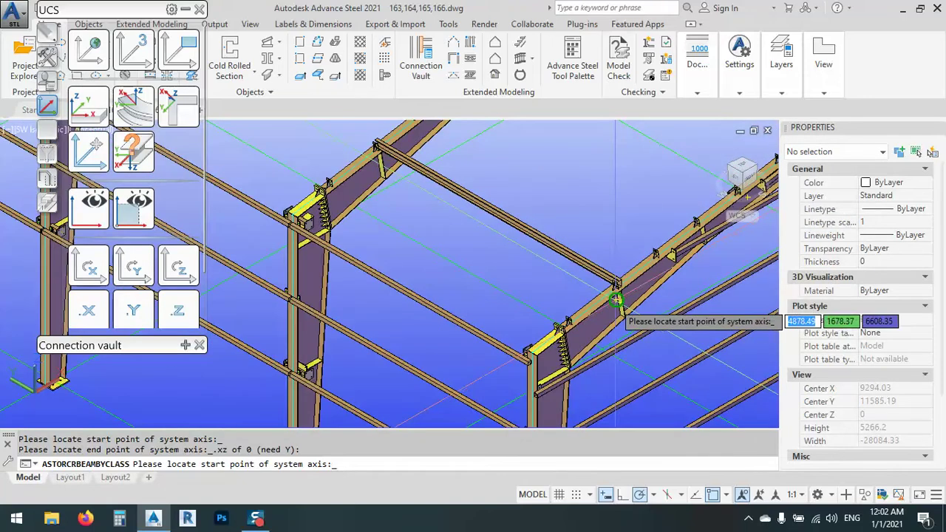
pyautogui.scroll(4, 503, 292)
pyautogui.doubleClick(484, 283)
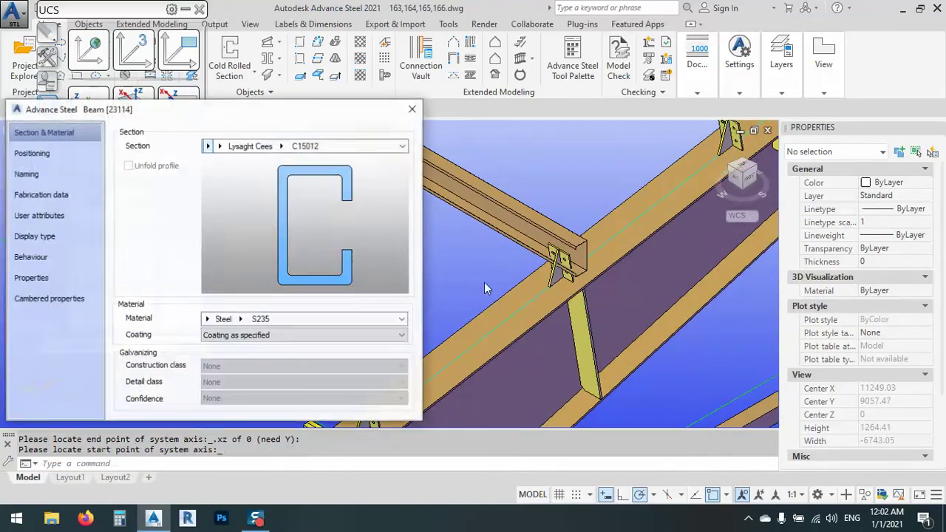
pyautogui.click(58, 153)
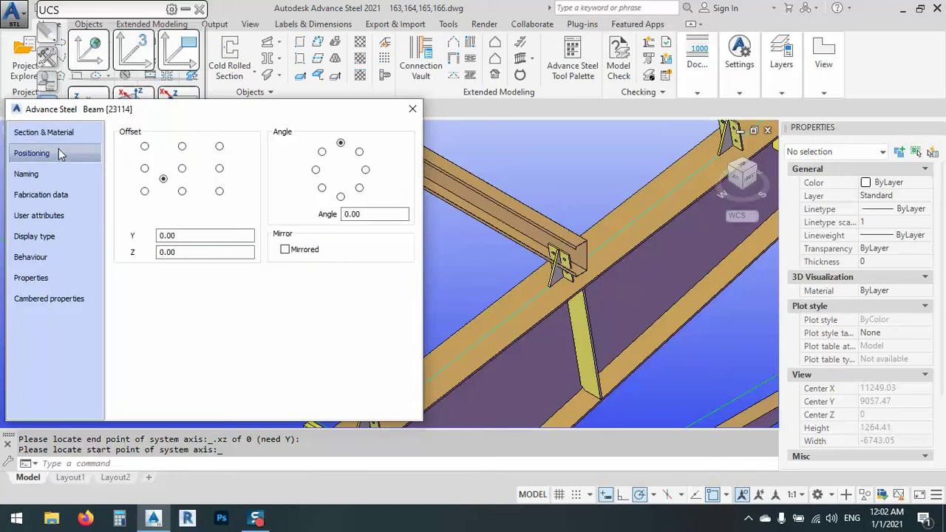
pyautogui.click(144, 169)
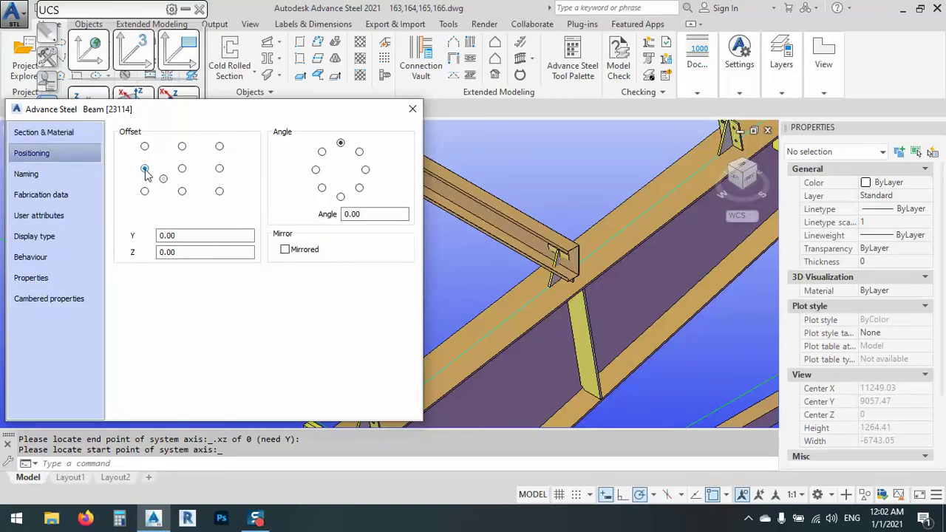
pyautogui.click(220, 170)
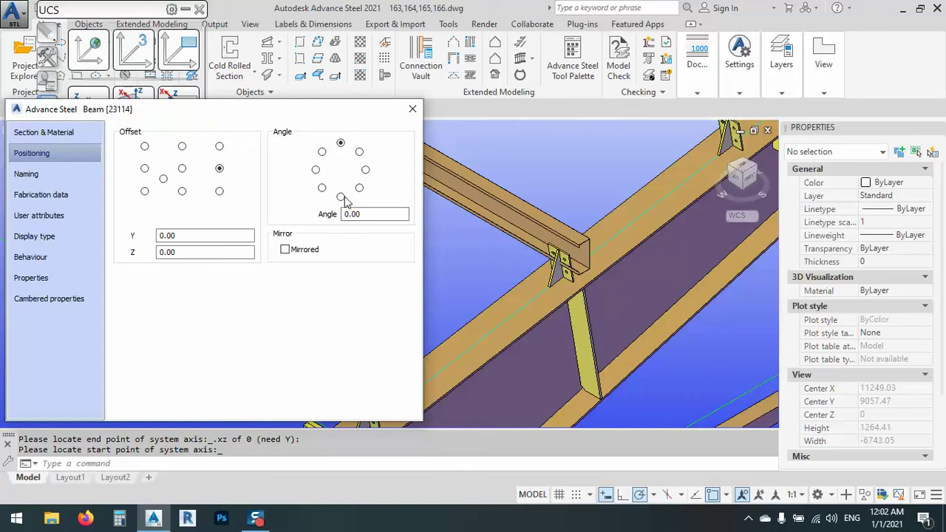
pyautogui.click(341, 197)
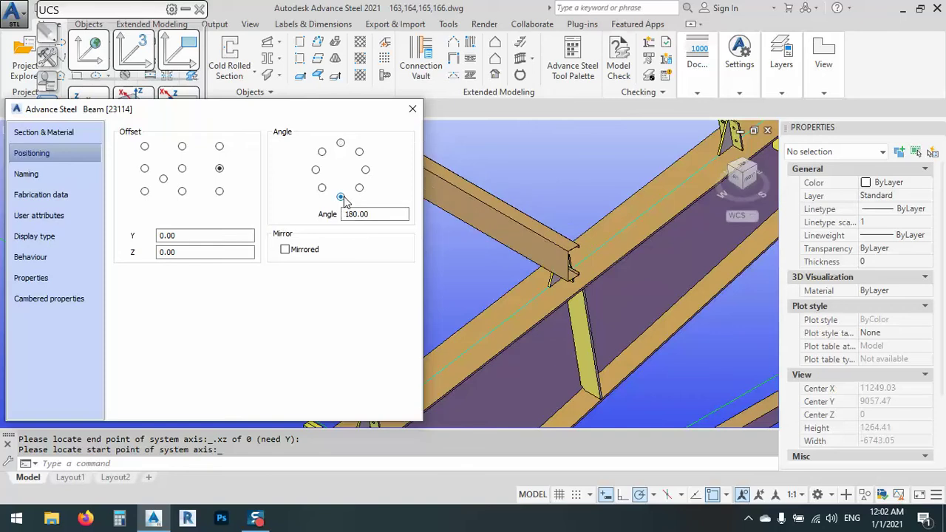
# Step: Set the purlin's offset to the lower-left reference point and its rotation angle to -170
pyautogui.click(183, 169)
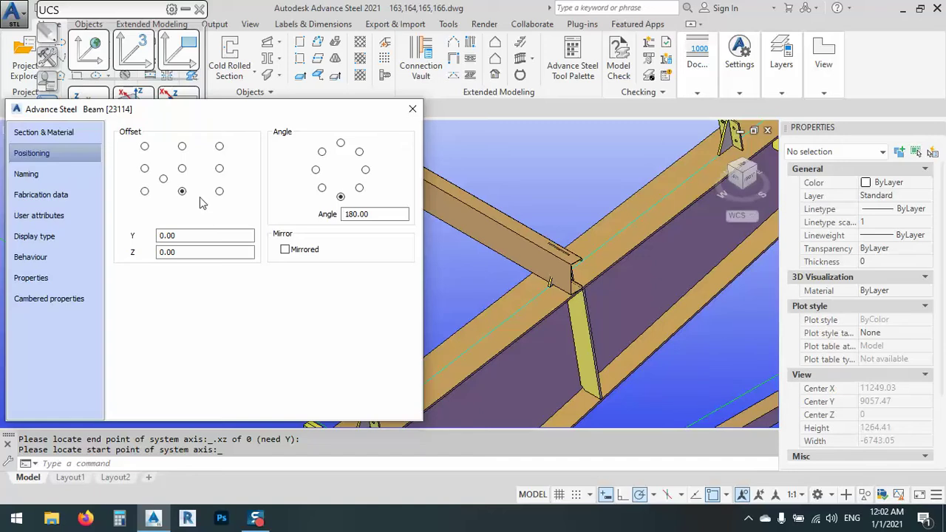
pyautogui.click(145, 192)
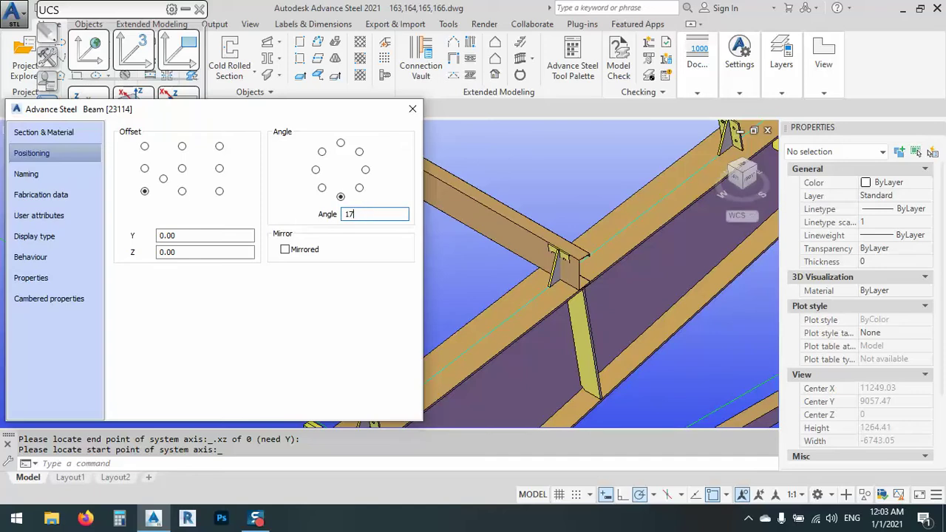
pyautogui.press('Return')
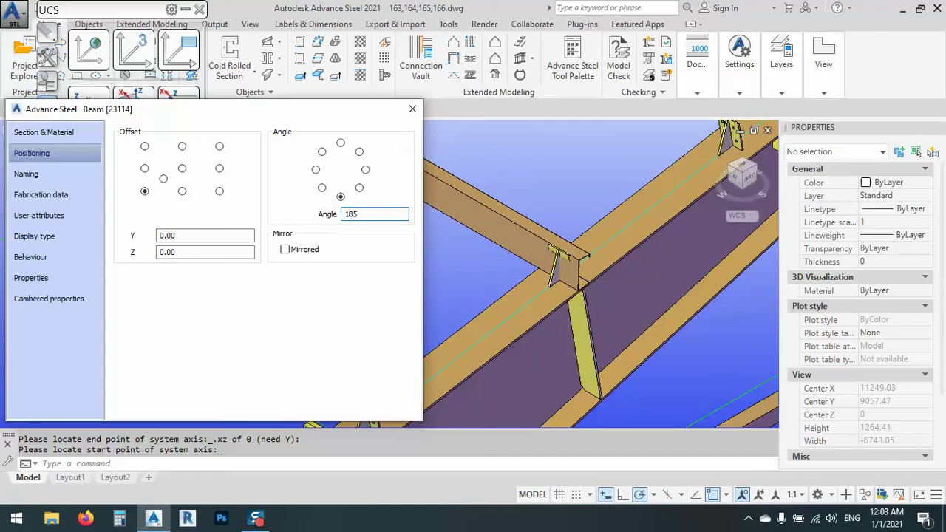
pyautogui.press('Return')
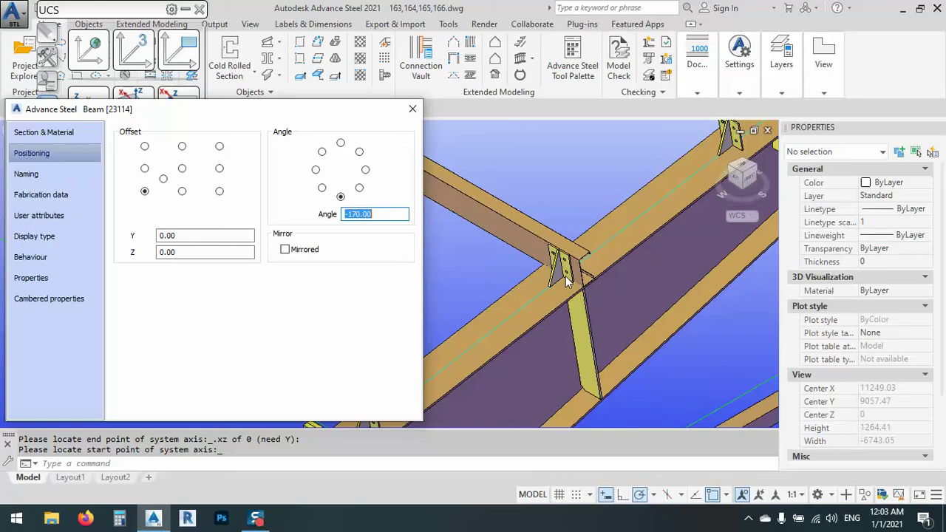
pyautogui.click(412, 108)
# Step: Examine how the new purlin's end sits against the cleat and rafter flange, and check its Advance Properties
pyautogui.scroll(6, 666, 325)
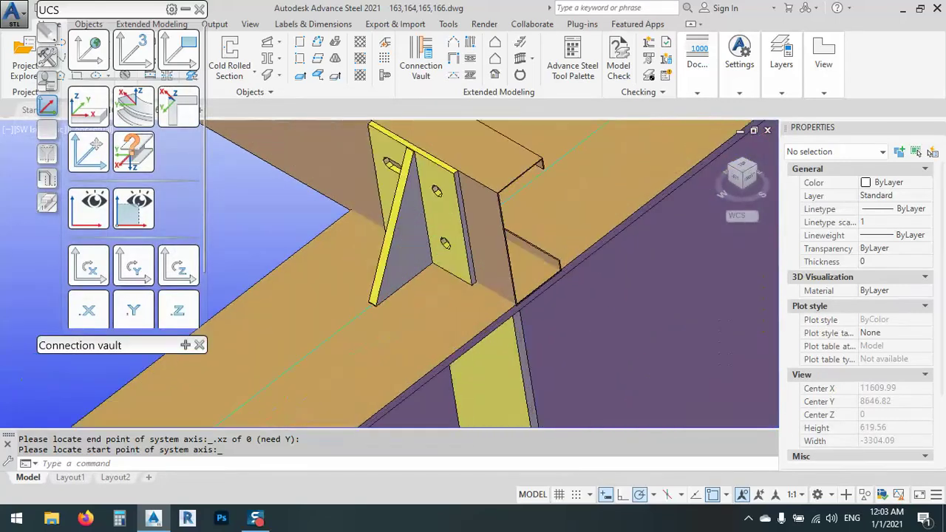
pyautogui.scroll(-5, 562, 279)
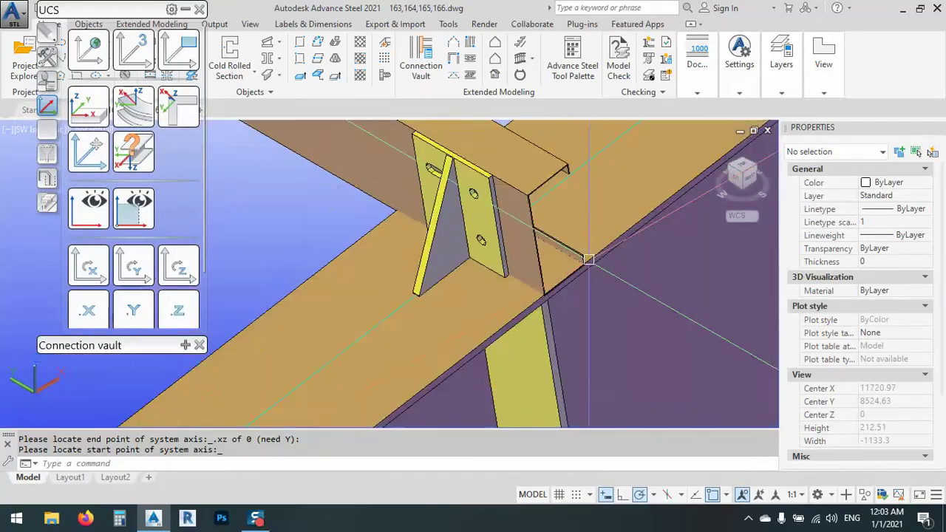
pyautogui.scroll(10, 575, 273)
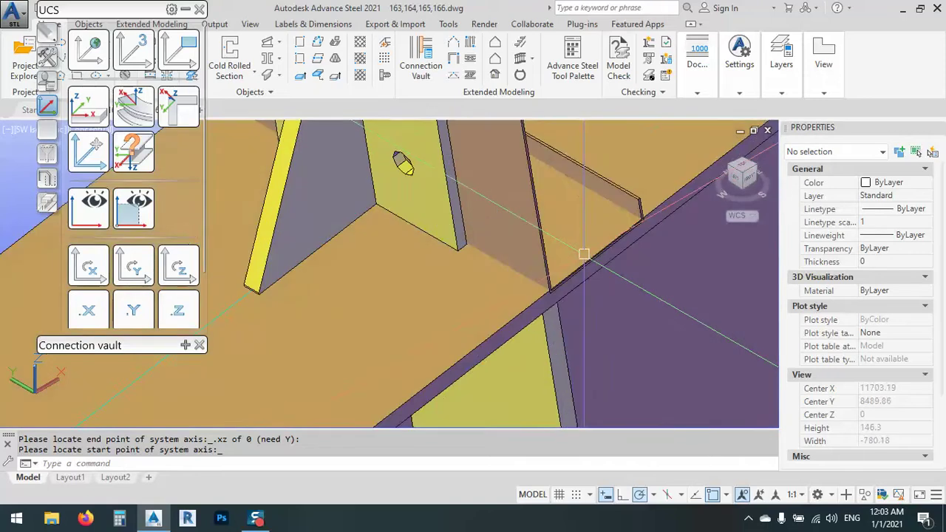
pyautogui.click(498, 279)
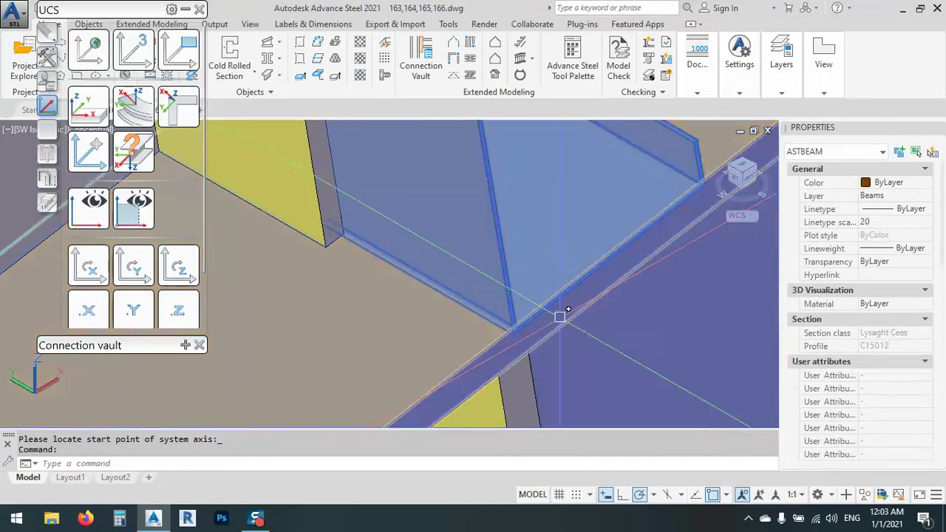
pyautogui.scroll(-10, 562, 317)
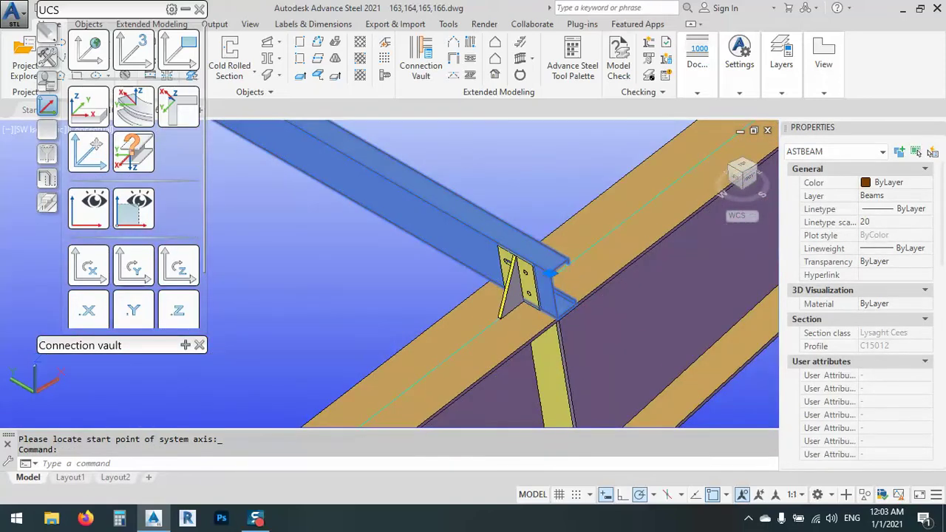
pyautogui.rightClick(407, 282)
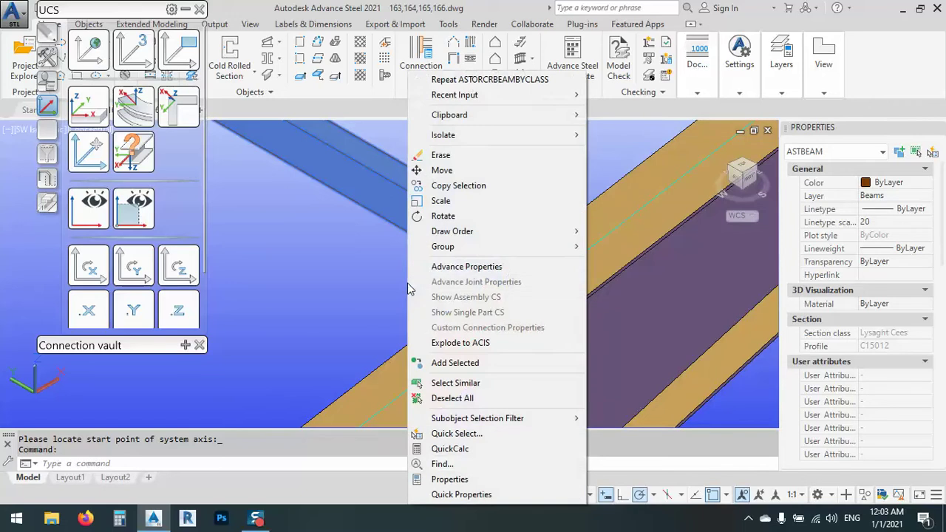
pyautogui.click(470, 265)
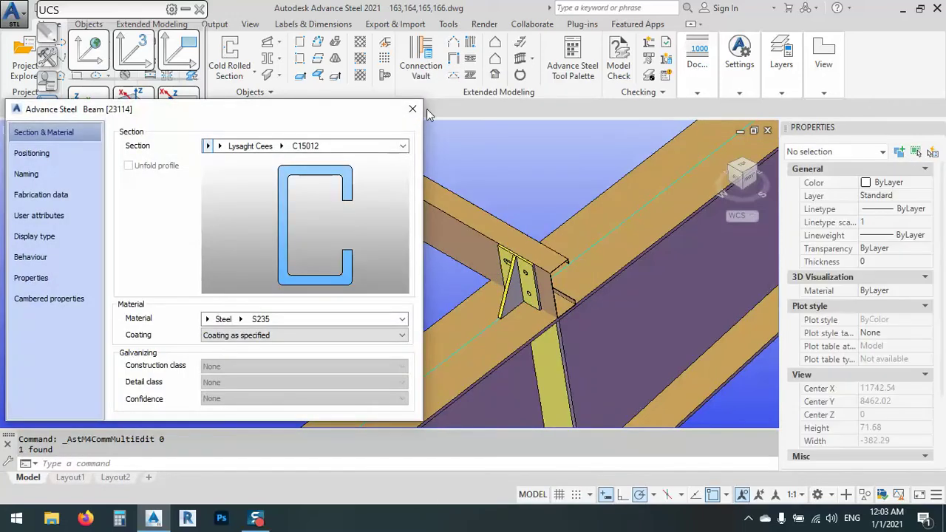
pyautogui.click(413, 110)
# Step: Start another cold rolled C-section beam at the midpoint of the bottom edge of the next cleat up the grid B rafter
pyautogui.scroll(-4, 518, 357)
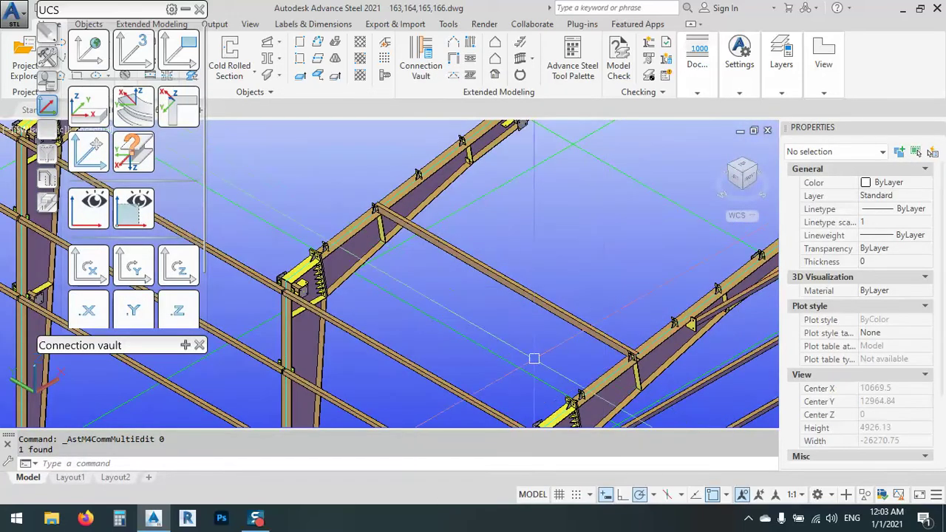
pyautogui.keyDown('shift'); pyautogui.moveTo(518, 356); pyautogui.dragTo(378, 351, button='middle'); pyautogui.keyUp('shift')
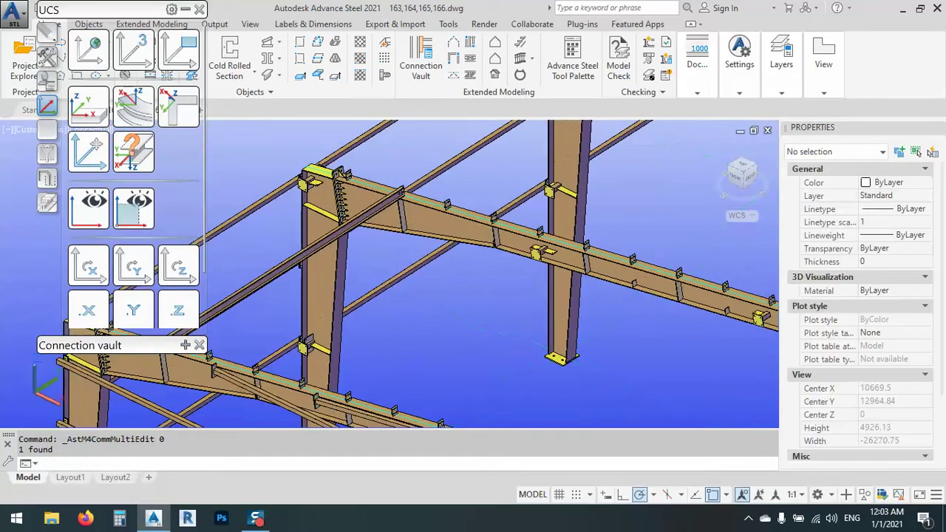
pyautogui.moveTo(429, 292); pyautogui.dragTo(567, 256, button='middle')
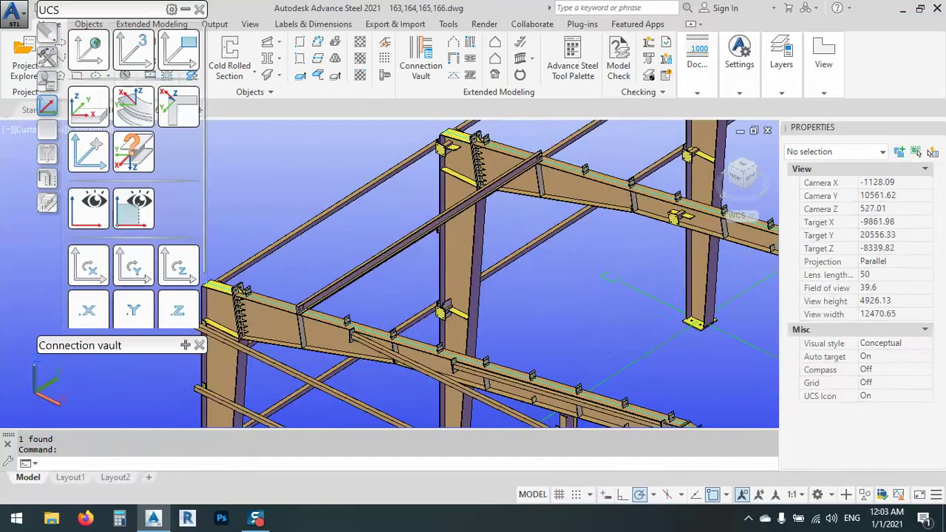
pyautogui.scroll(8, 589, 164)
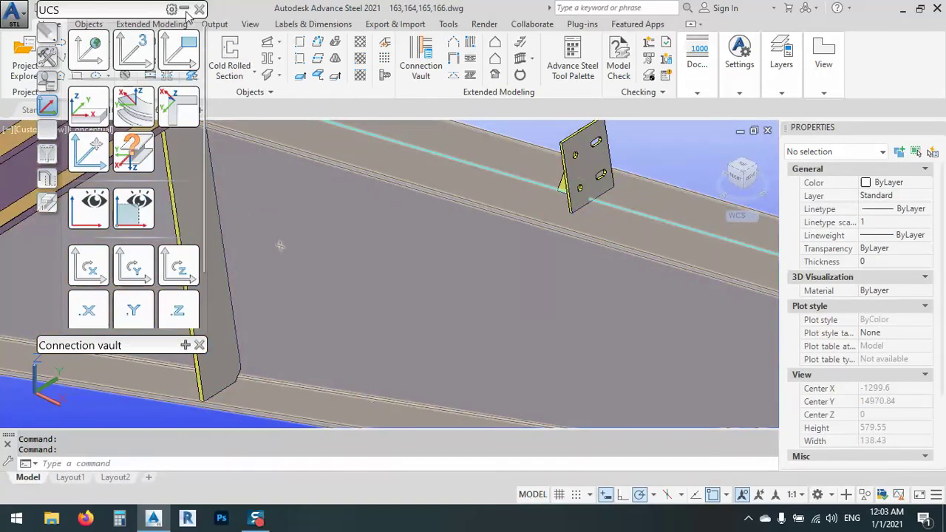
pyautogui.click(229, 60)
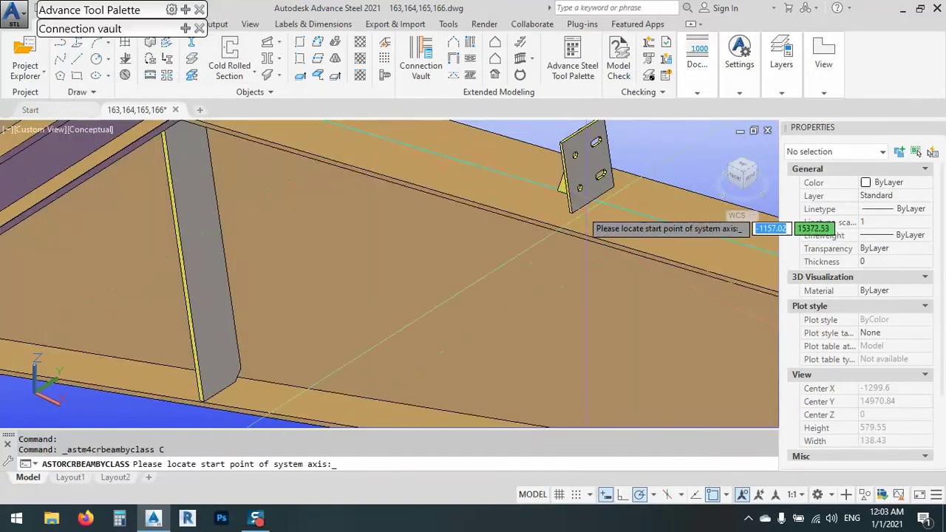
pyautogui.scroll(5, 592, 191)
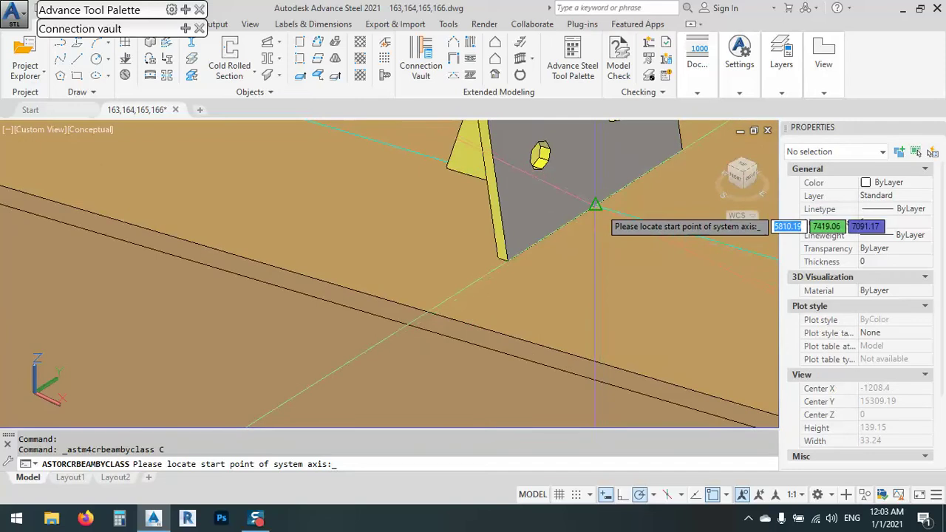
pyautogui.click(595, 204)
# Step: Set the beam's end point with an XZ point filter, taking Y from the end plate's top corner on the grid A rafter
pyautogui.scroll(-10, 635, 156)
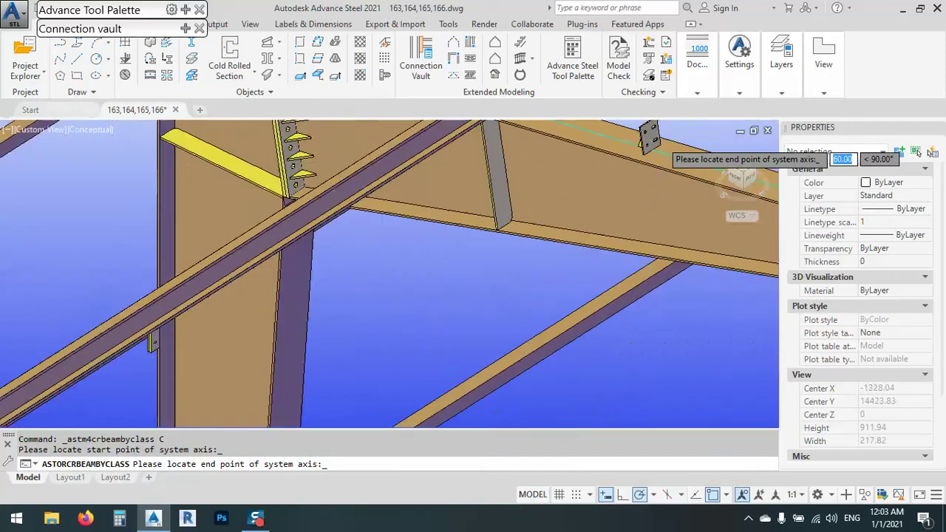
pyautogui.scroll(-3, 627, 164)
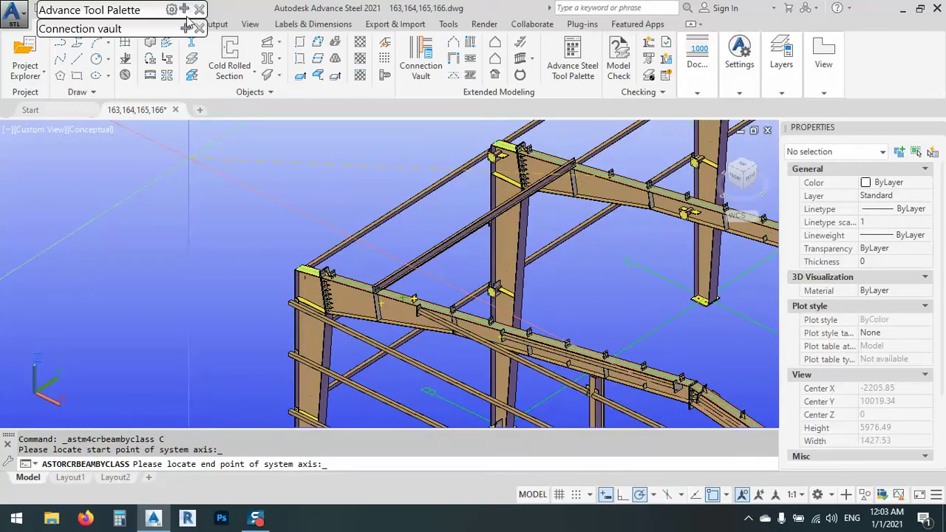
pyautogui.moveTo(189, 22)
pyautogui.click(135, 310)
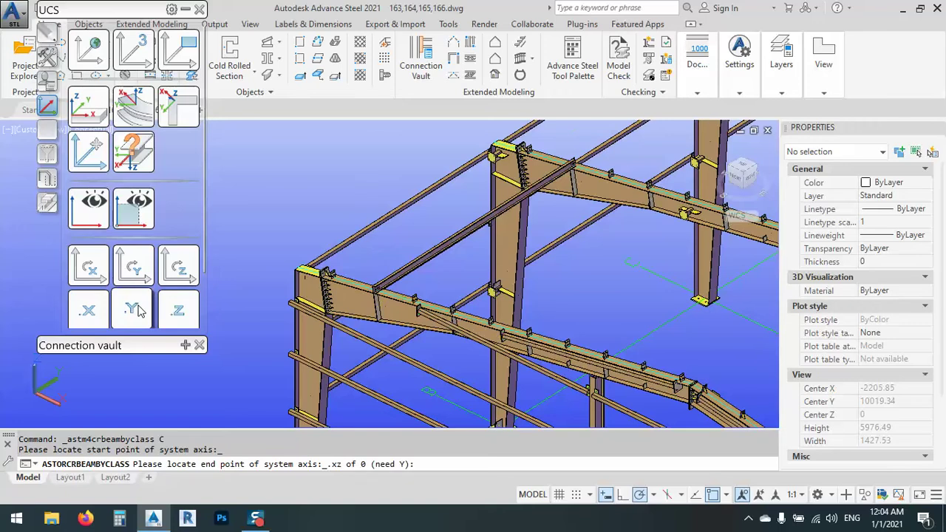
pyautogui.scroll(5, 303, 292)
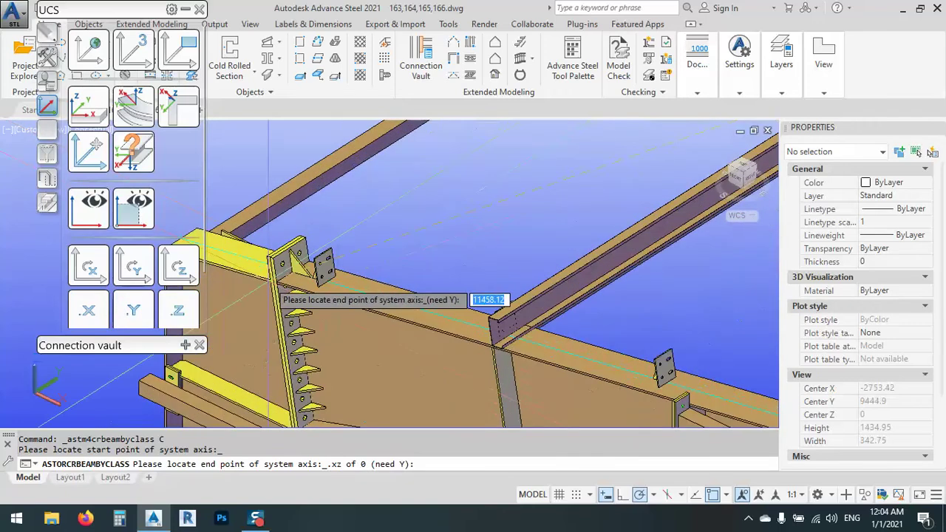
pyautogui.scroll(4, 244, 283)
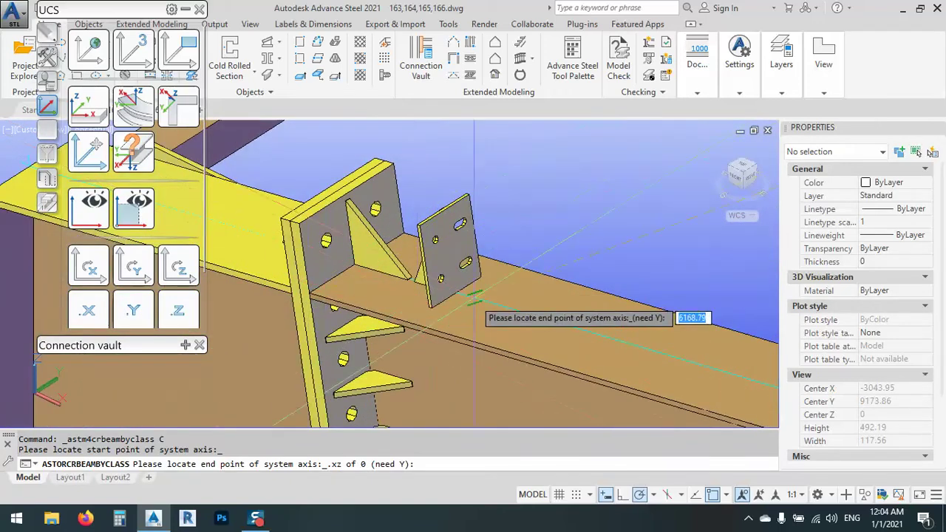
pyautogui.scroll(5, 381, 309)
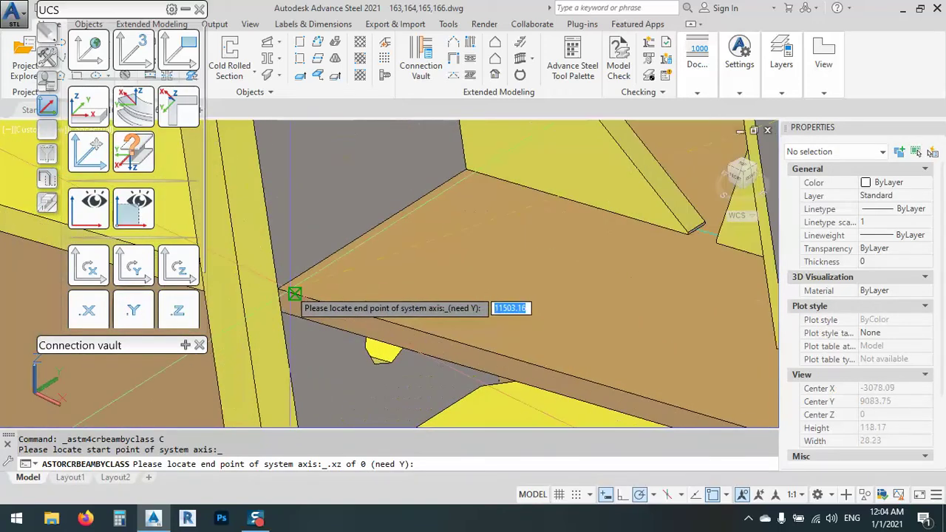
pyautogui.scroll(-3, 292, 293)
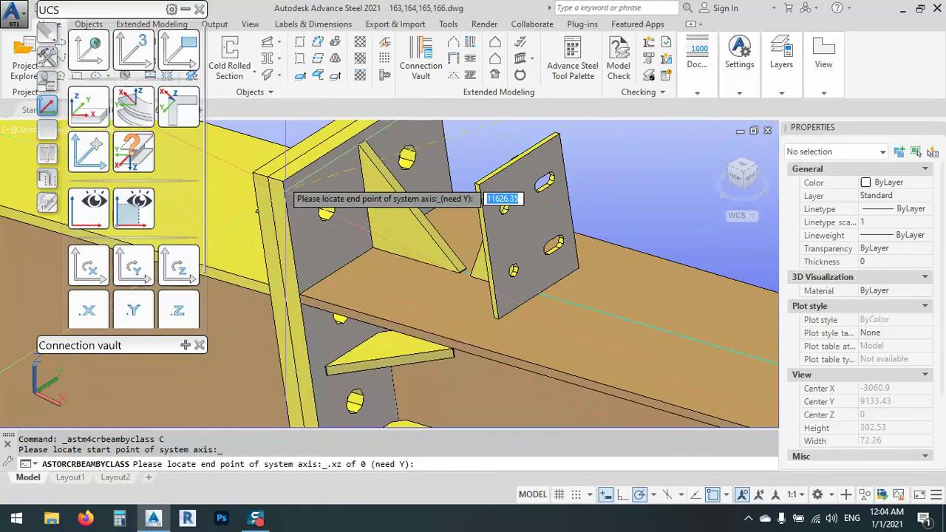
pyautogui.click(282, 182)
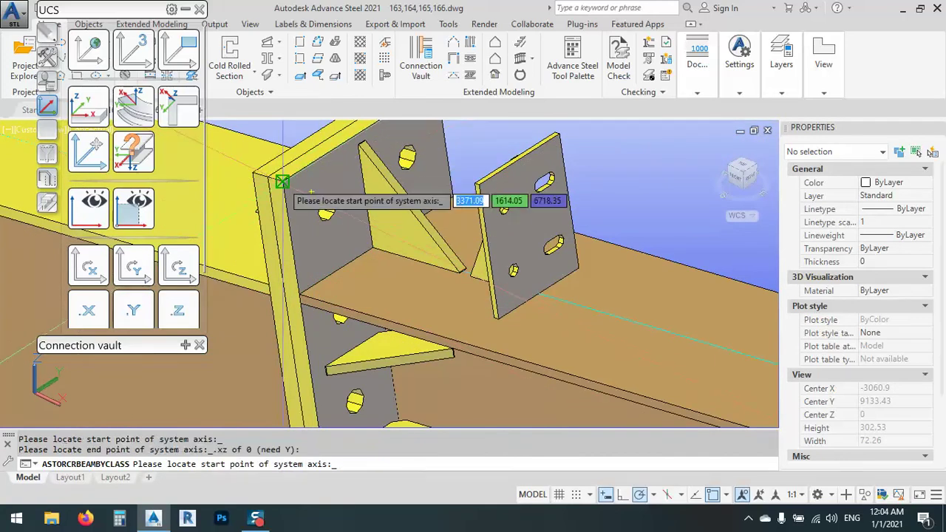
# Step: Finish the beam command and set the second purlin's rotation angle to -175 in its positioning properties
pyautogui.scroll(-9, 314, 200)
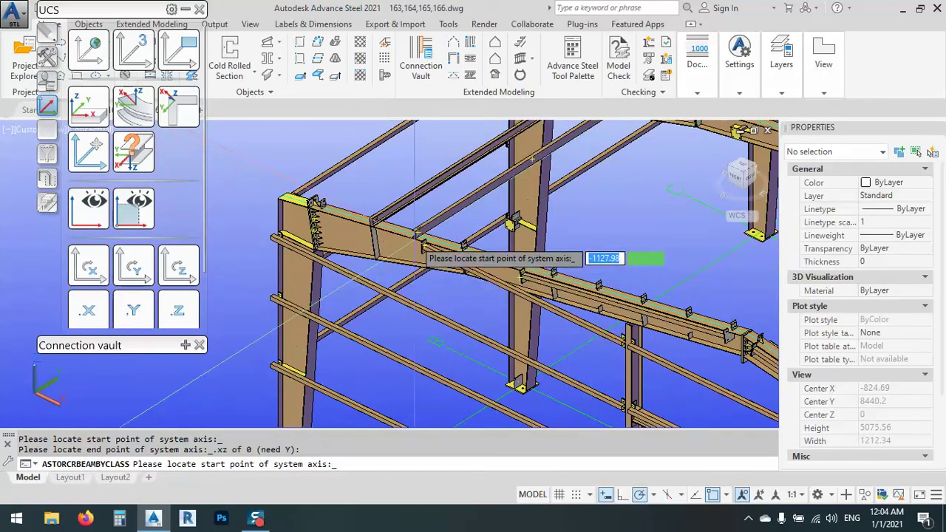
pyautogui.scroll(2, 420, 224)
pyautogui.scroll(2, 420, 225)
pyautogui.press('Return')
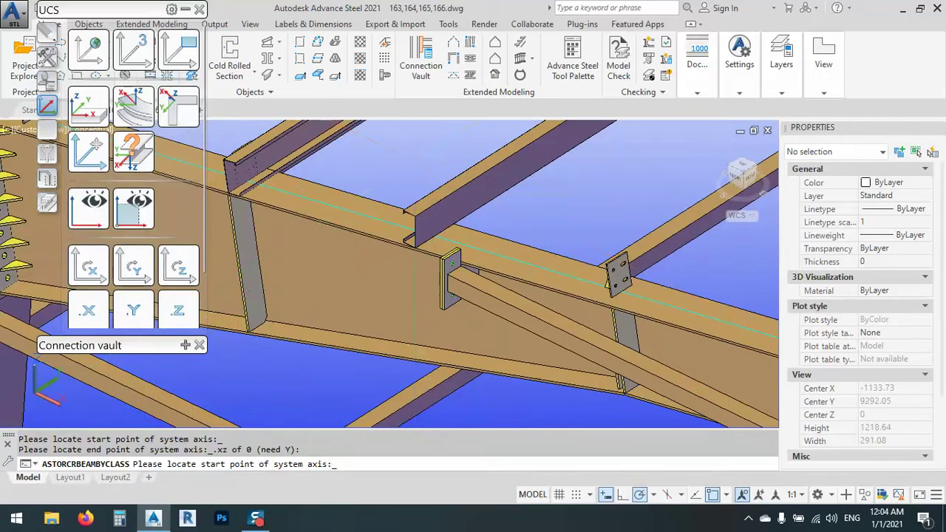
pyautogui.moveTo(310, 124); pyautogui.dragTo(867, 188)
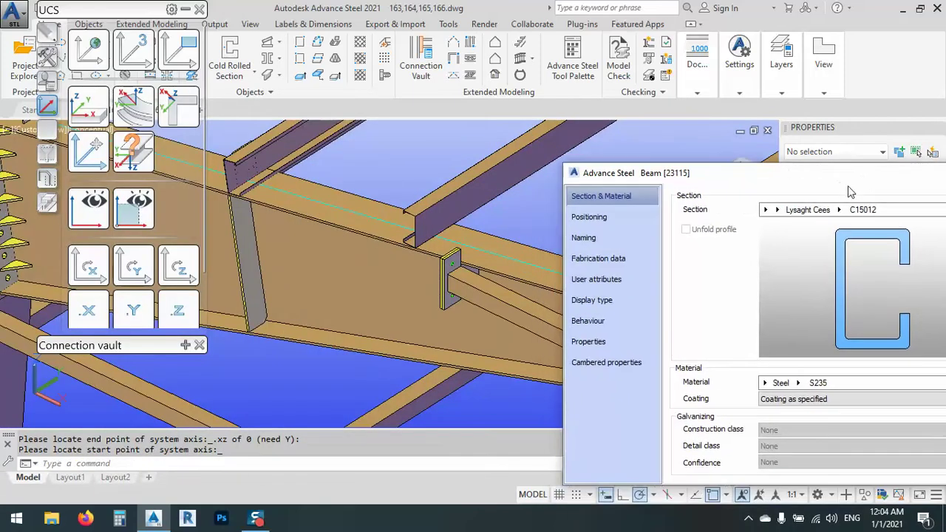
pyautogui.click(589, 218)
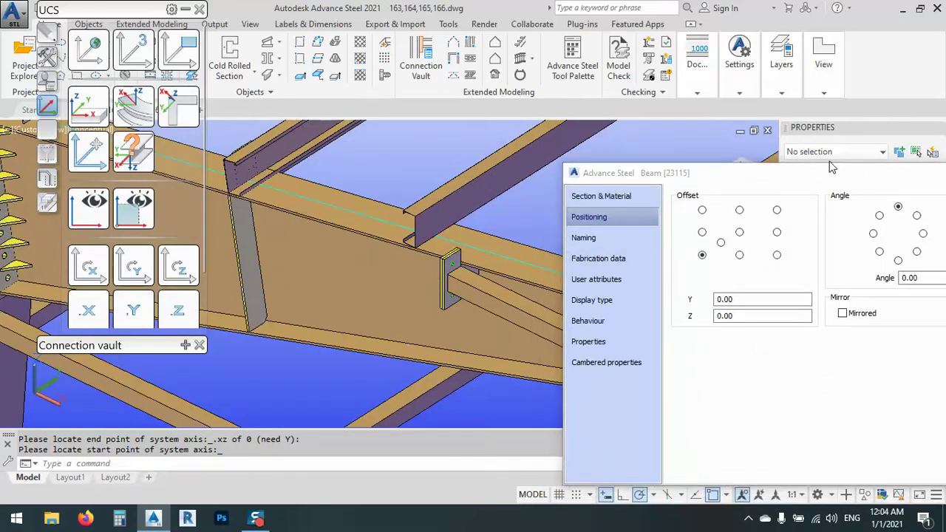
pyautogui.moveTo(709, 173); pyautogui.dragTo(363, 265)
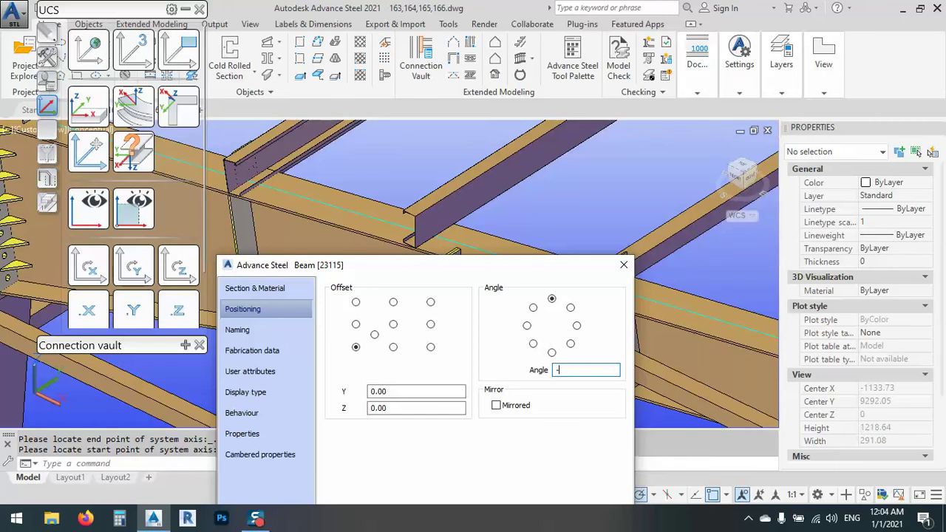
pyautogui.write('-175')
pyautogui.press('Return')
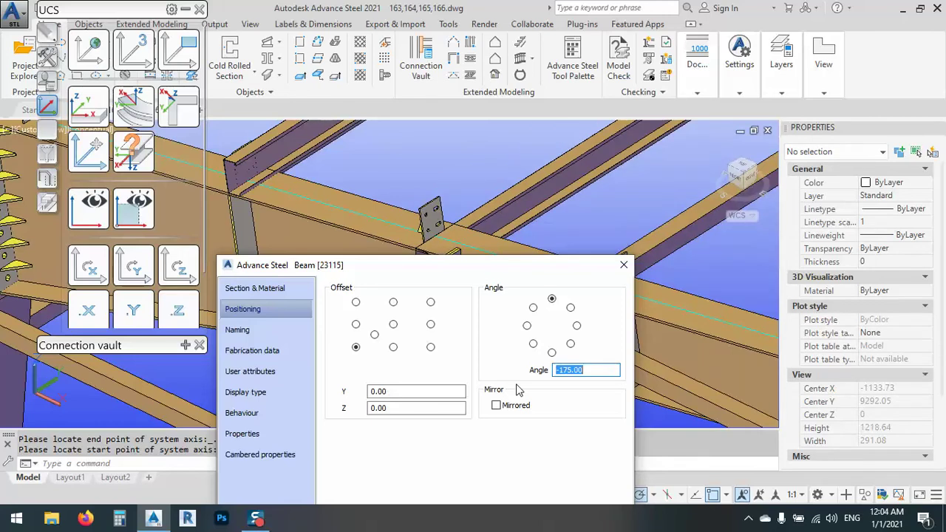
# Step: Set the second purlin's offset to the upper-left reference point and close its properties
pyautogui.moveTo(526, 276); pyautogui.dragTo(527, 392)
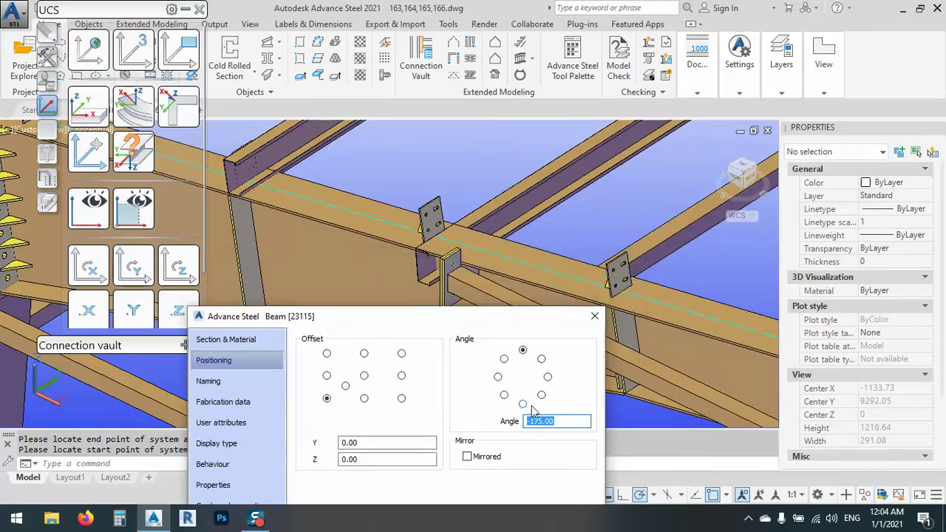
pyautogui.click(327, 354)
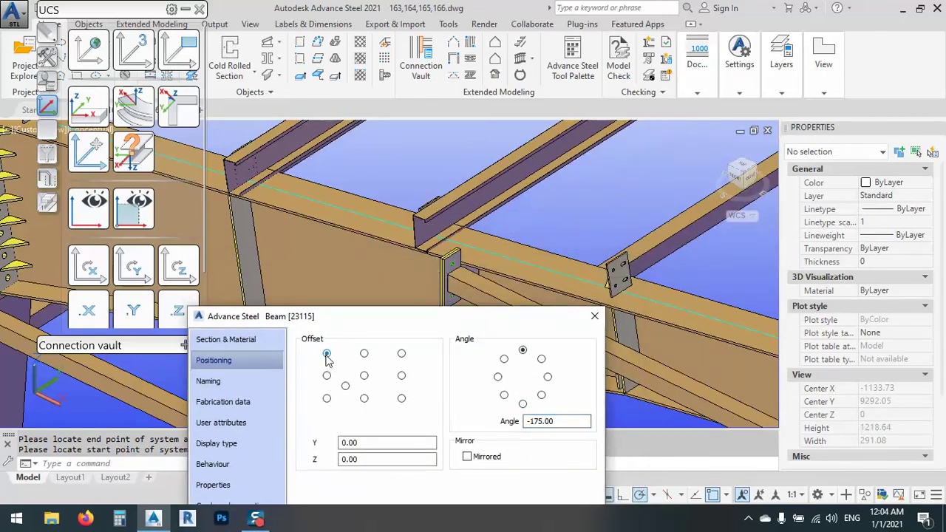
pyautogui.click(595, 317)
# Step: Inspect how the second purlin meets its cleat, reopen its positioning properties and try a rotation angle of -5
pyautogui.scroll(10, 572, 302)
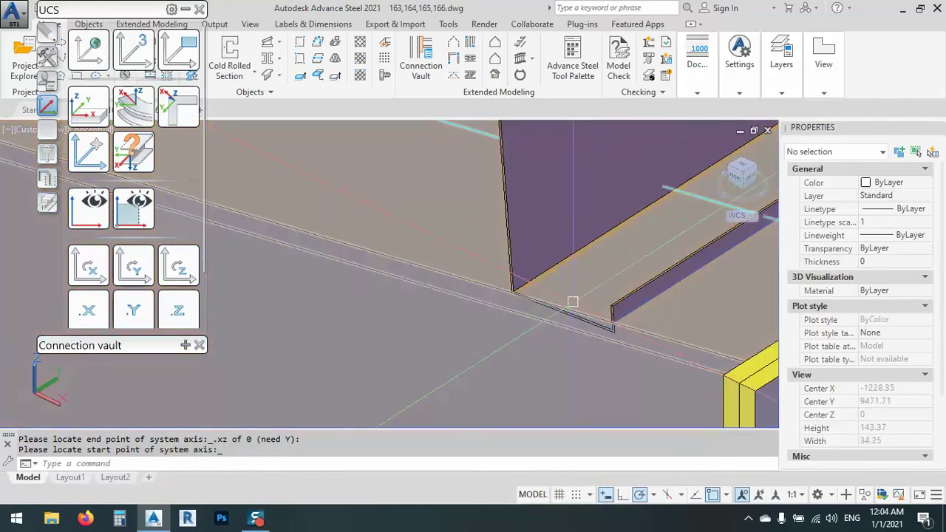
pyautogui.scroll(-5, 573, 302)
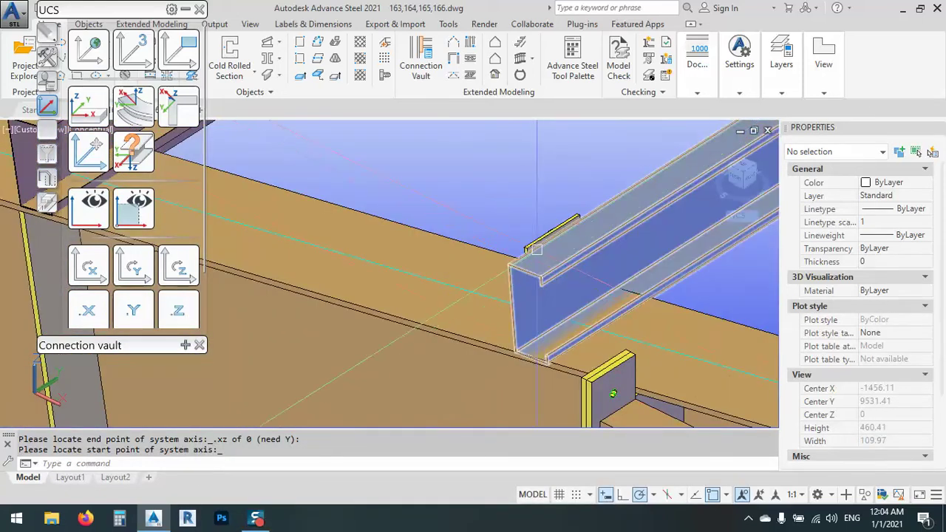
pyautogui.scroll(-6, 488, 243)
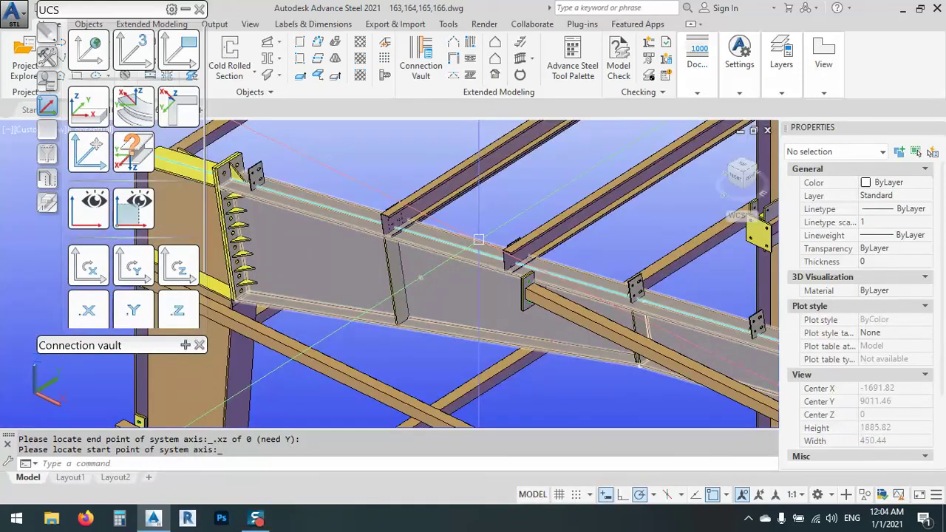
pyautogui.scroll(6, 479, 239)
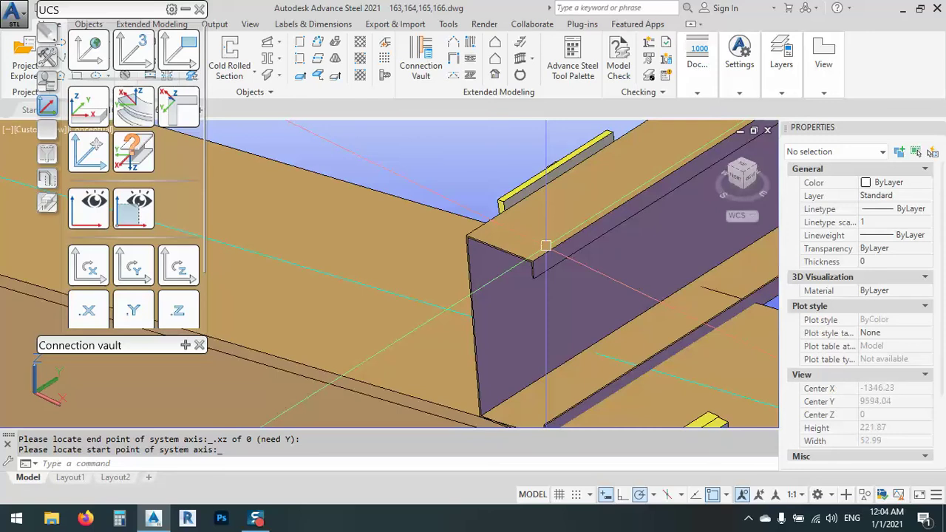
pyautogui.press('Escape')
pyautogui.click(545, 245)
pyautogui.rightClick(447, 266)
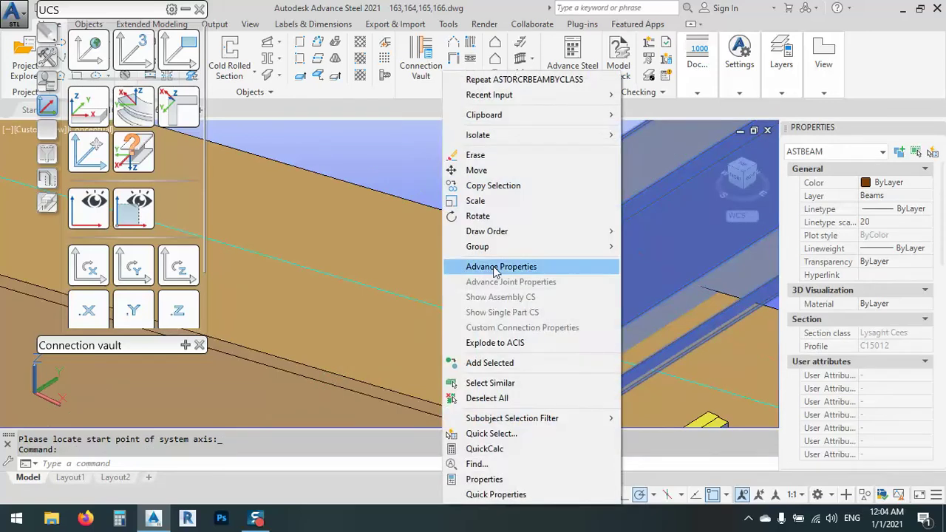
pyautogui.click(495, 267)
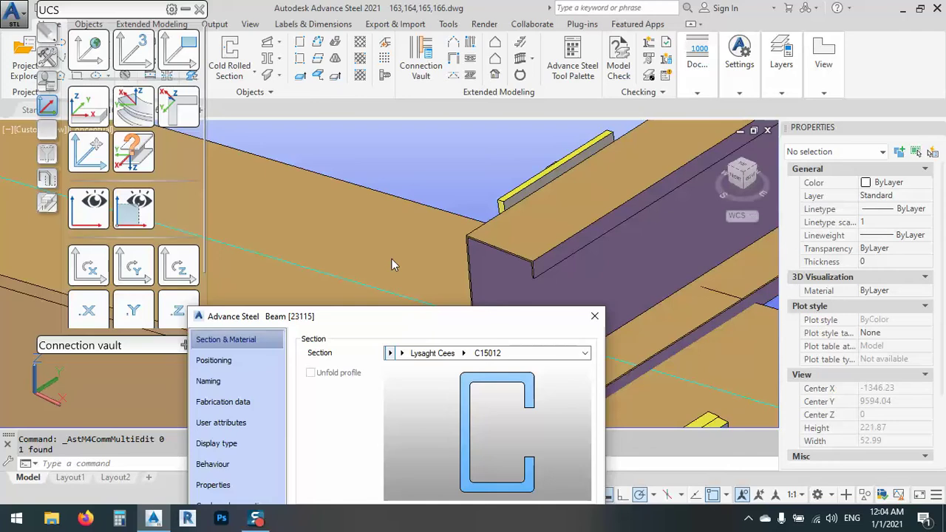
pyautogui.click(255, 360)
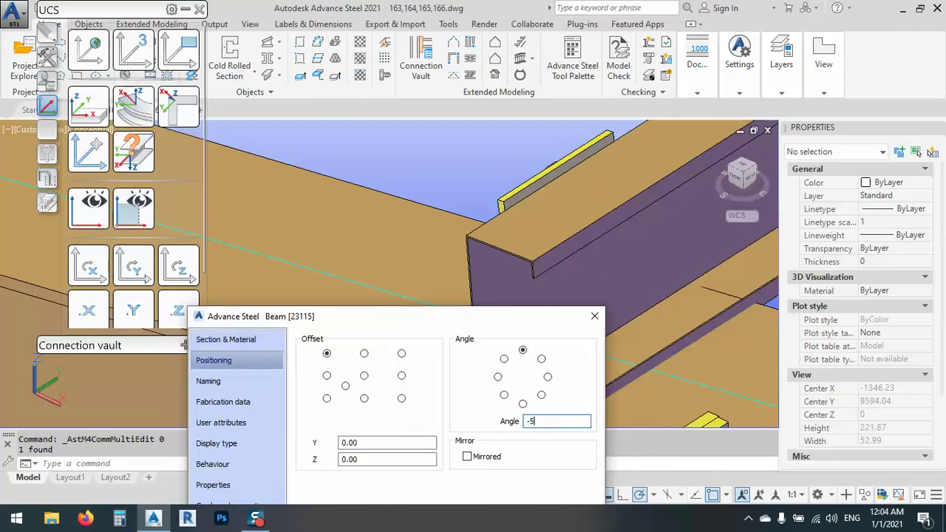
pyautogui.write('-5')
pyautogui.press('Return')
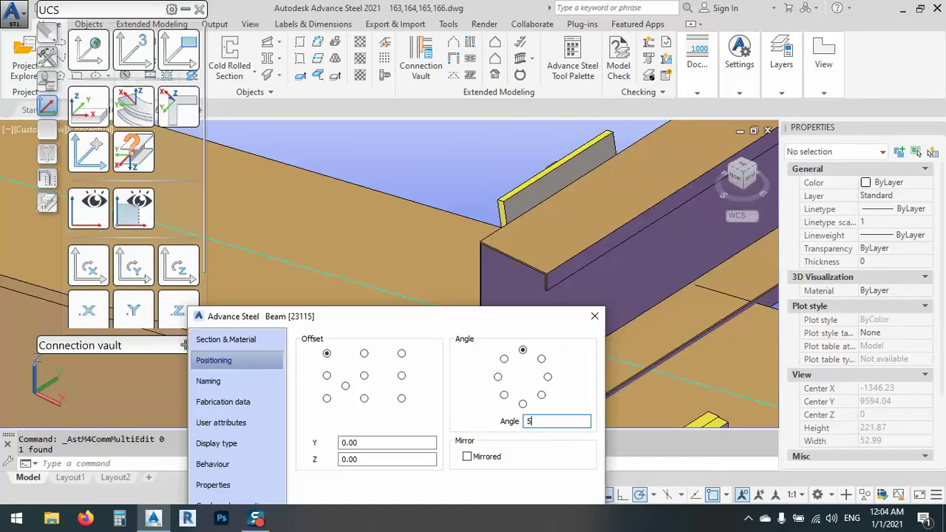
# Step: Set the second purlin's rotation angle to 5, check its fit on the rafter and close its properties
pyautogui.write('5')
pyautogui.press('Return')
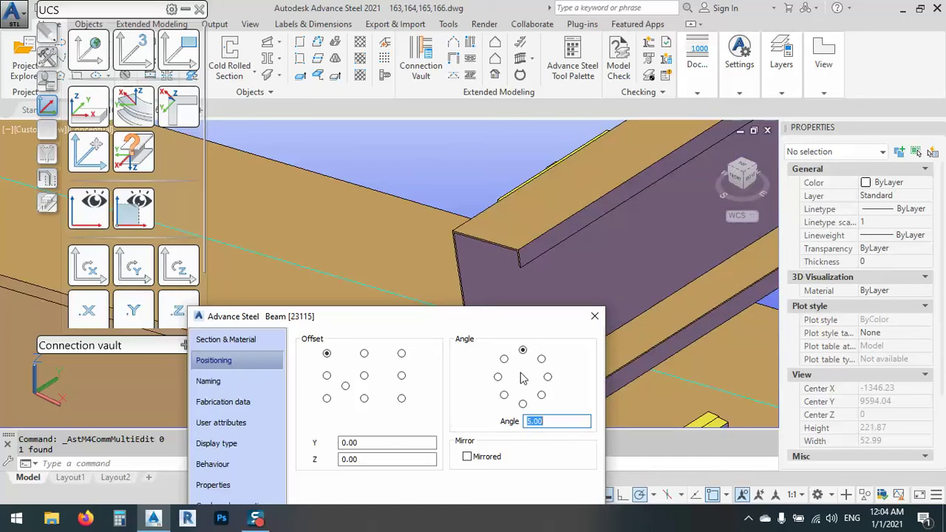
pyautogui.moveTo(454, 326); pyautogui.dragTo(176, 310)
pyautogui.scroll(-5, 541, 334)
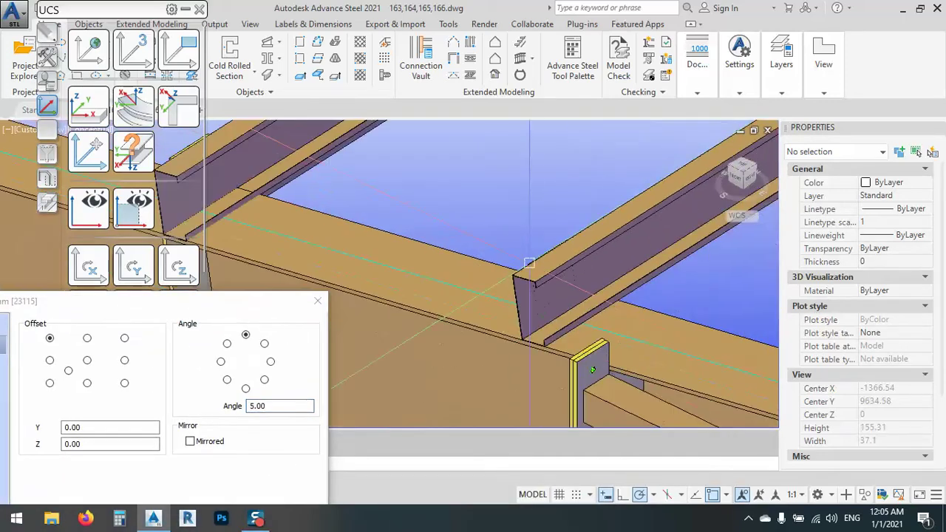
pyautogui.scroll(6, 541, 334)
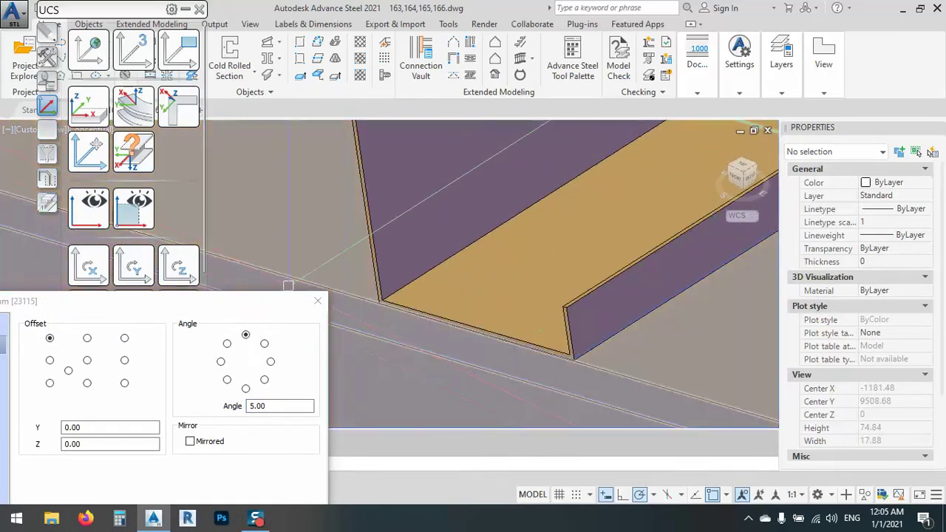
pyautogui.click(318, 301)
# Step: Review the whole building frame in extents view and examine the side girts at the grid A corner column
pyautogui.scroll(-5, 493, 403)
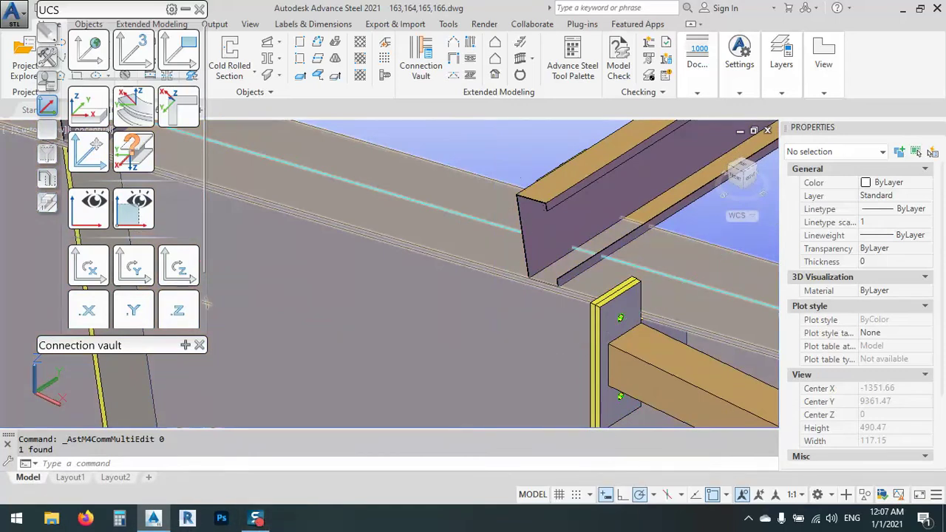
pyautogui.scroll(-8, 507, 225)
pyautogui.moveTo(507, 225); pyautogui.dragTo(507, 225, button='middle')
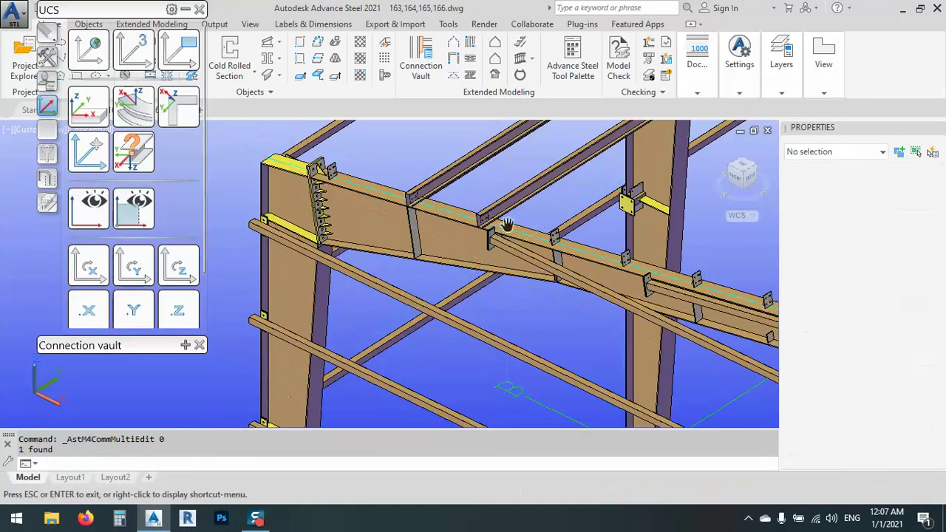
pyautogui.middleClick(459, 283)
pyautogui.middleClick(459, 283)
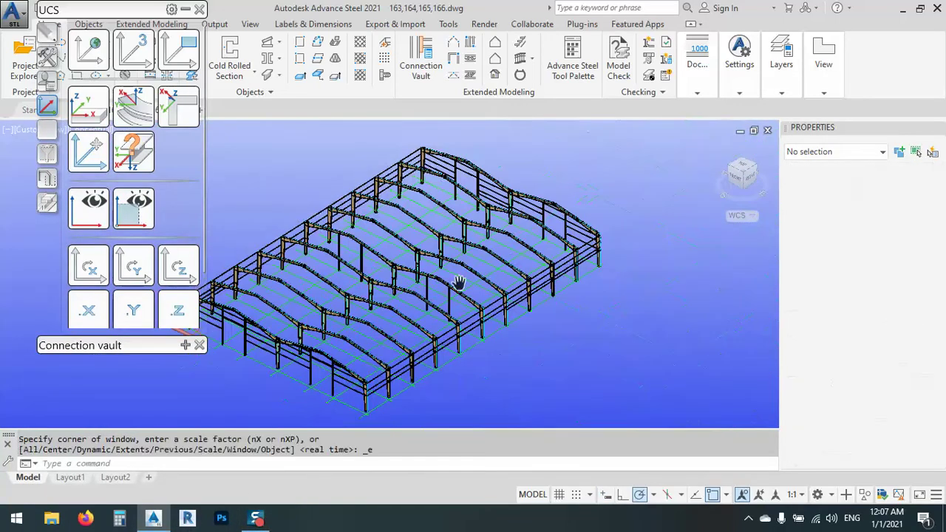
pyautogui.rightClick(624, 295)
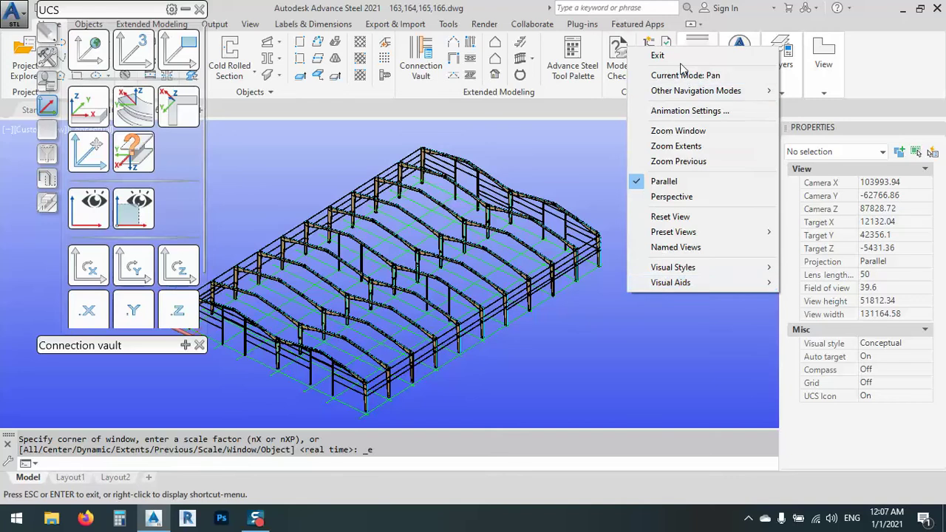
pyautogui.click(650, 56)
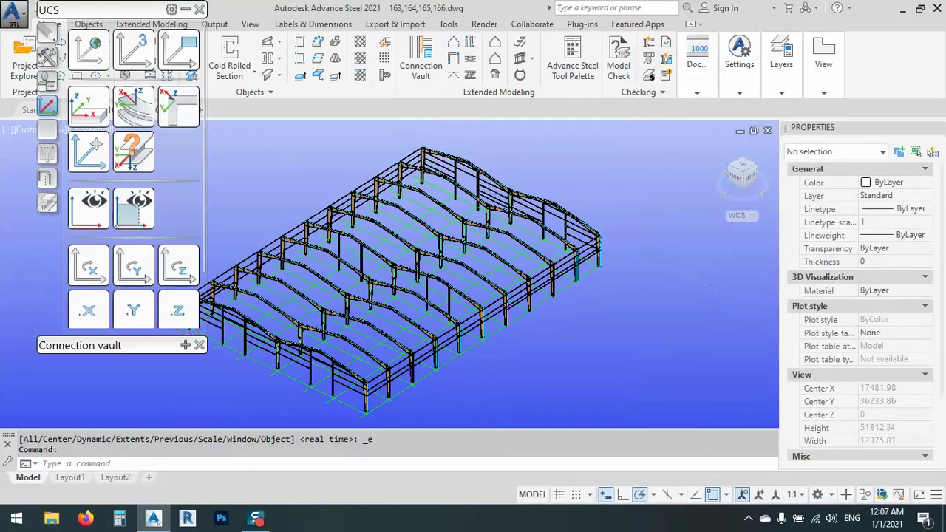
pyautogui.scroll(-3, 526, 334)
pyautogui.scroll(4, 526, 334)
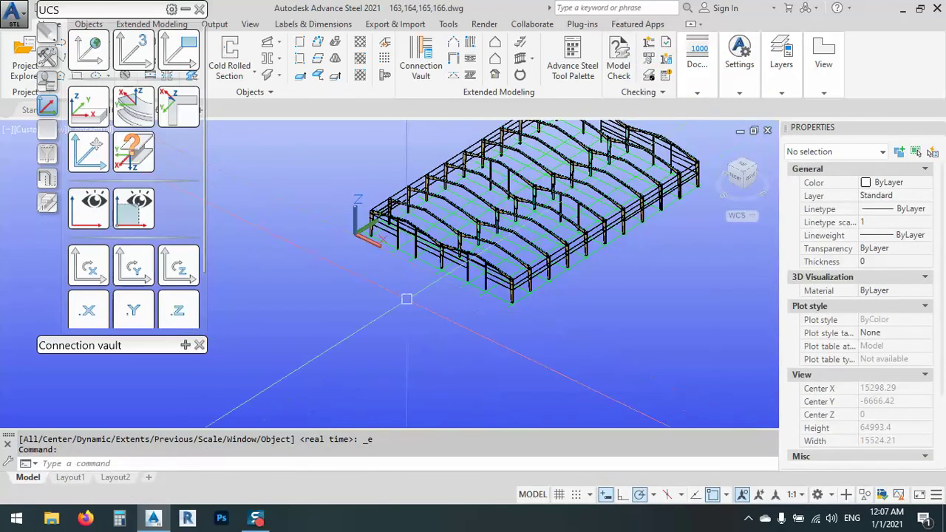
pyautogui.scroll(-1, 127, 294)
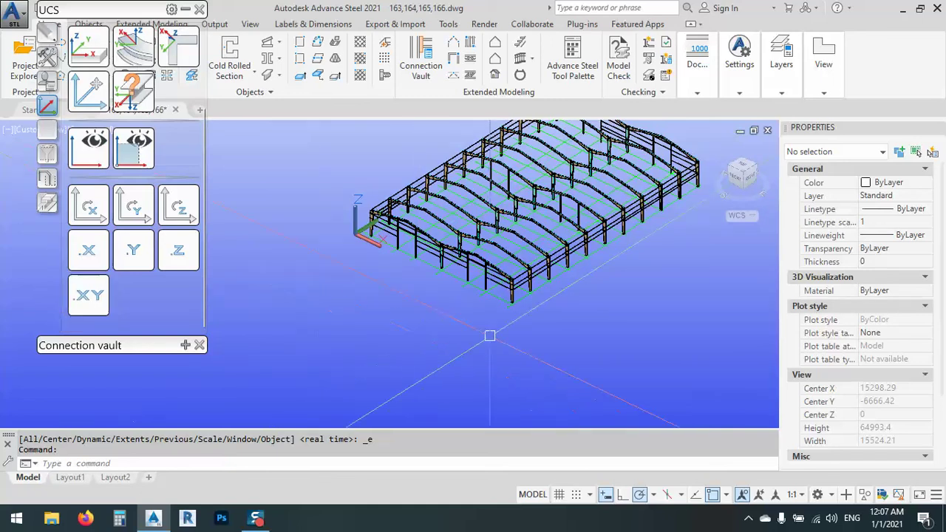
pyautogui.scroll(2, 553, 294)
pyautogui.scroll(6, 429, 284)
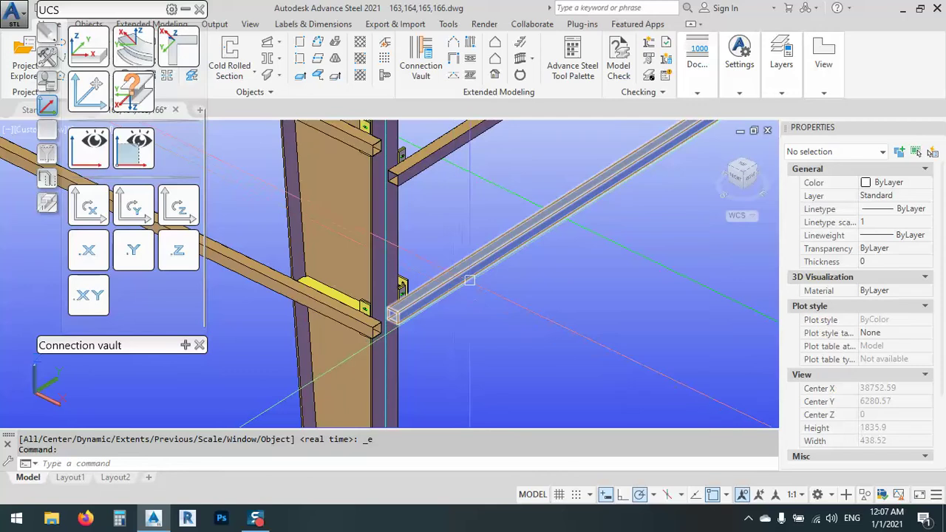
pyautogui.scroll(-6, 473, 273)
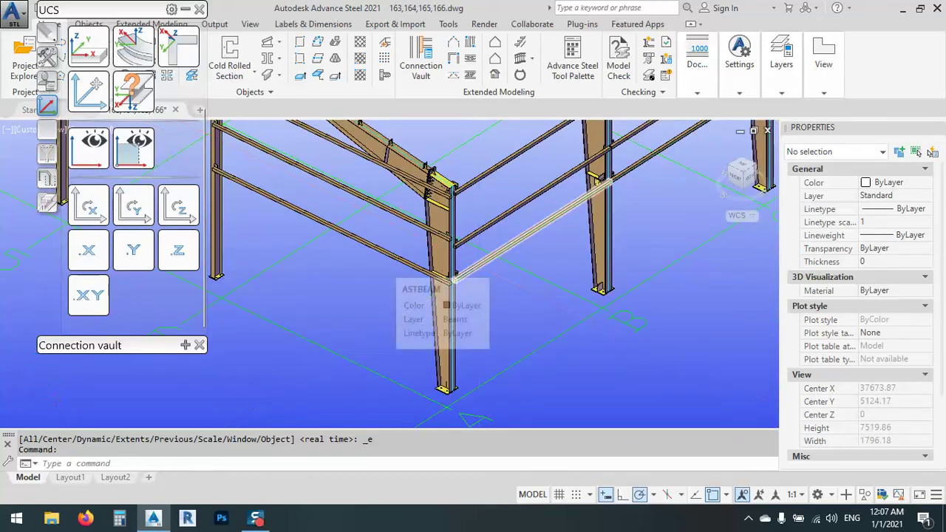
# Step: Select the lowest side girt between the grid A and grid B columns and start the Transform elements tool on it
pyautogui.scroll(4, 478, 264)
pyautogui.click(478, 264)
pyautogui.scroll(-3, 478, 264)
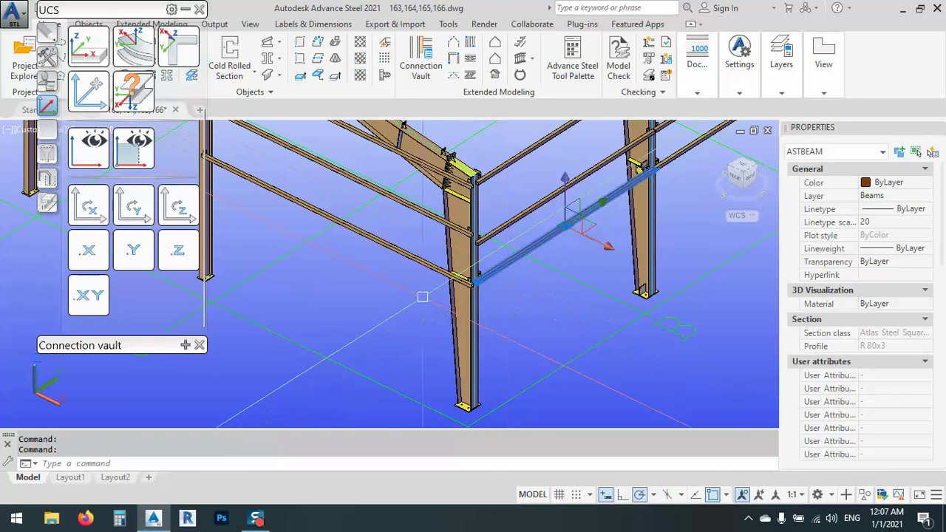
pyautogui.moveTo(93, 15); pyautogui.dragTo(83, 34)
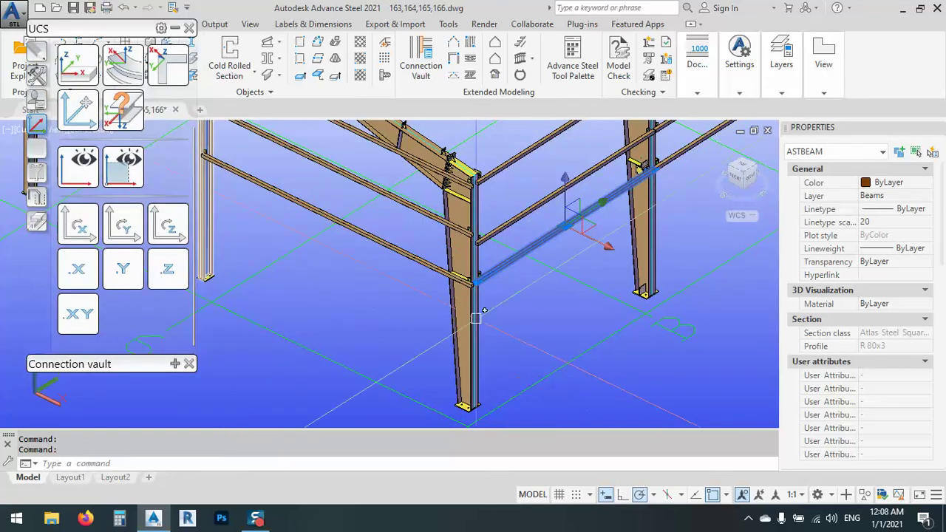
pyautogui.click(33, 76)
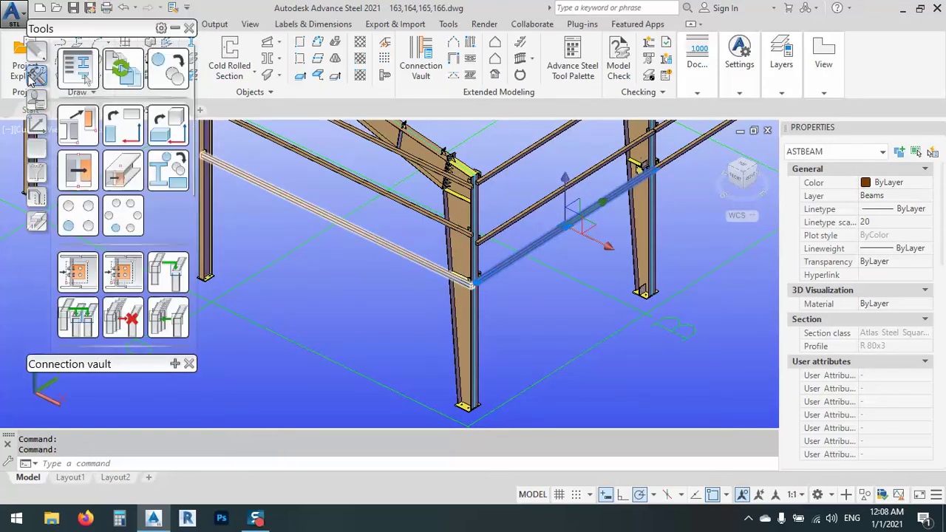
pyautogui.click(171, 73)
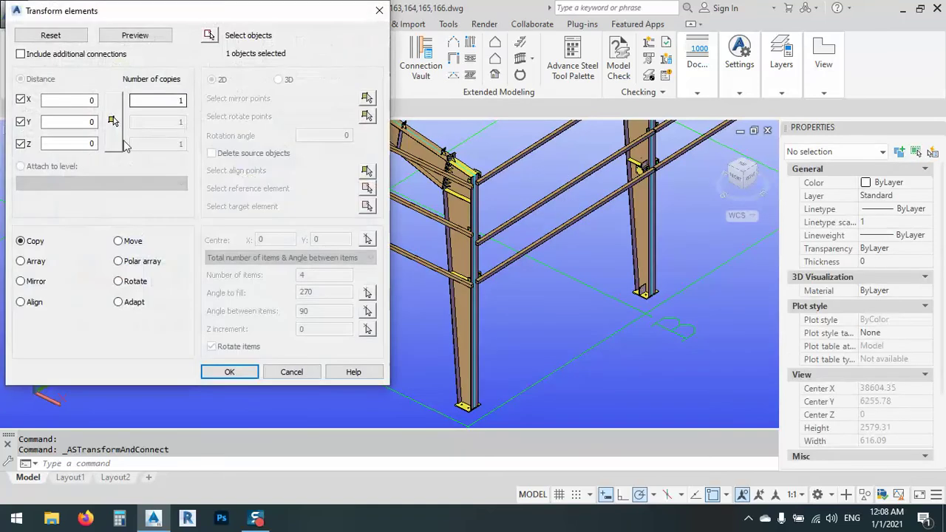
# Step: Set the transformation to Move and include the girt's additional connections in the selection
pyautogui.moveTo(130, 15); pyautogui.dragTo(687, 116)
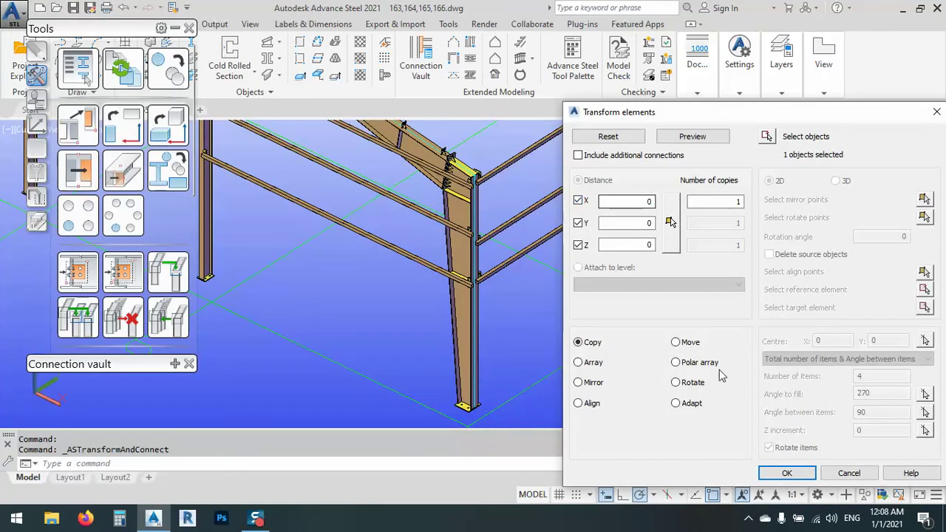
pyautogui.click(689, 342)
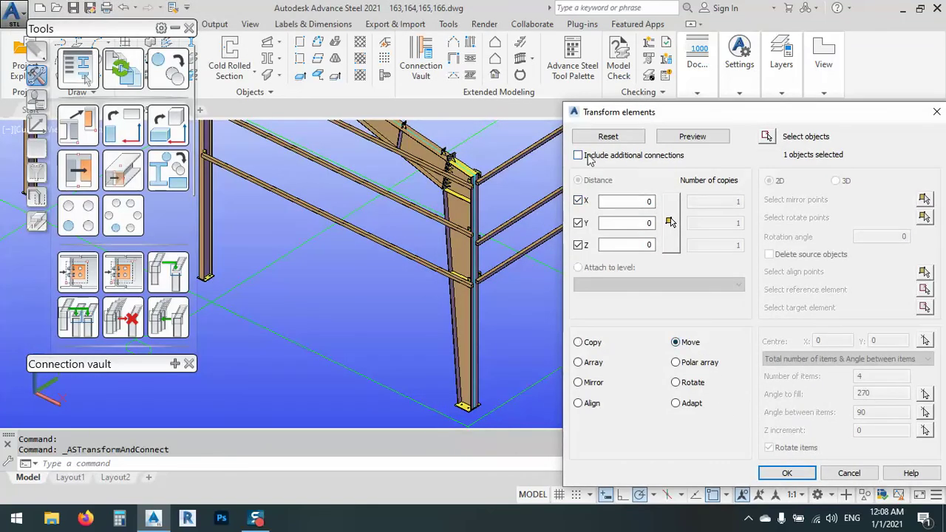
pyautogui.click(617, 157)
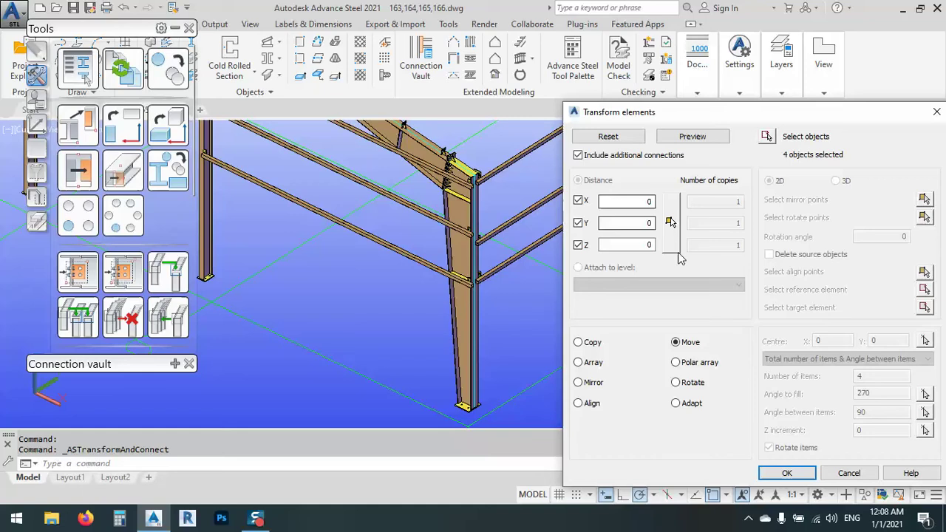
# Step: Start defining the move distance by two points and pick the start point on the girt's open end at the corner column
pyautogui.click(670, 223)
pyautogui.scroll(5, 471, 287)
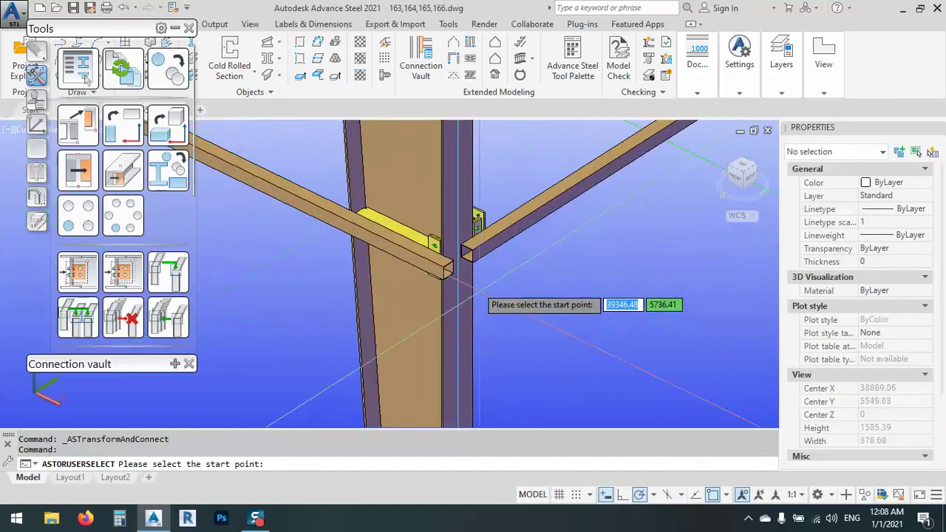
pyautogui.scroll(10, 473, 289)
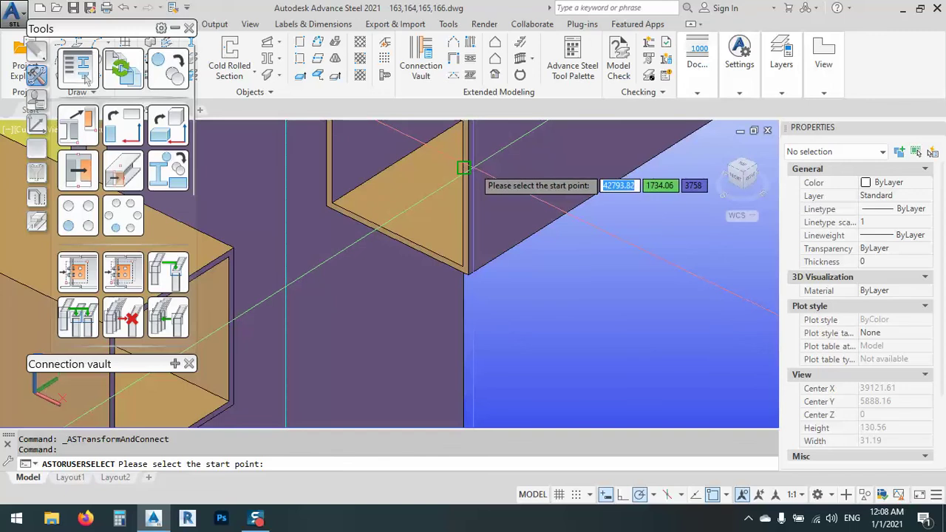
pyautogui.scroll(4, 463, 168)
pyautogui.scroll(-3, 465, 167)
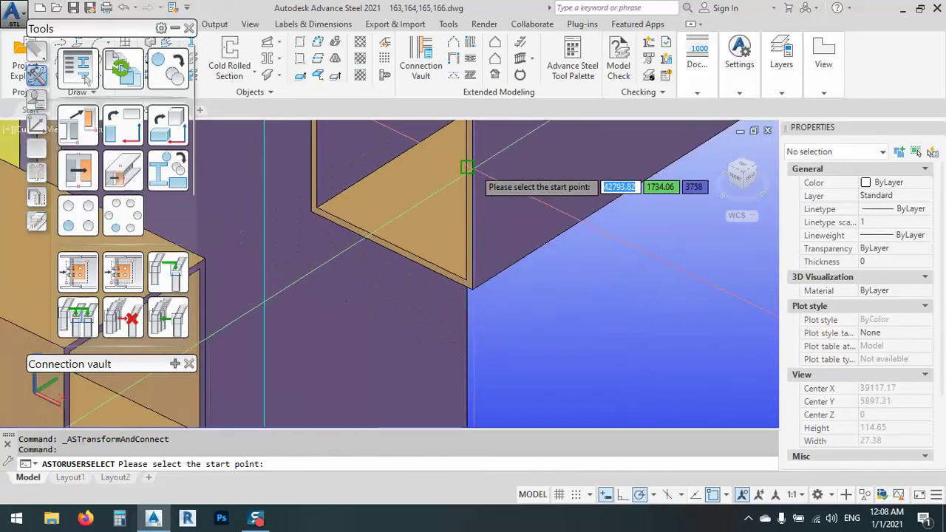
pyautogui.scroll(-4, 467, 167)
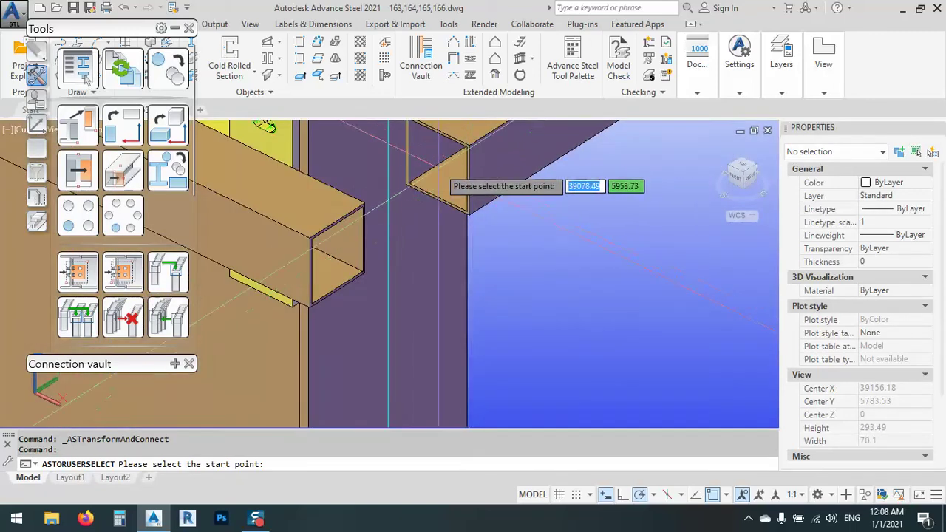
pyautogui.click(406, 150)
# Step: Define the girt move's end point with the Z point filter, picking the adjoining girt's end at the corner column for height only
pyautogui.scroll(-5, 406, 175)
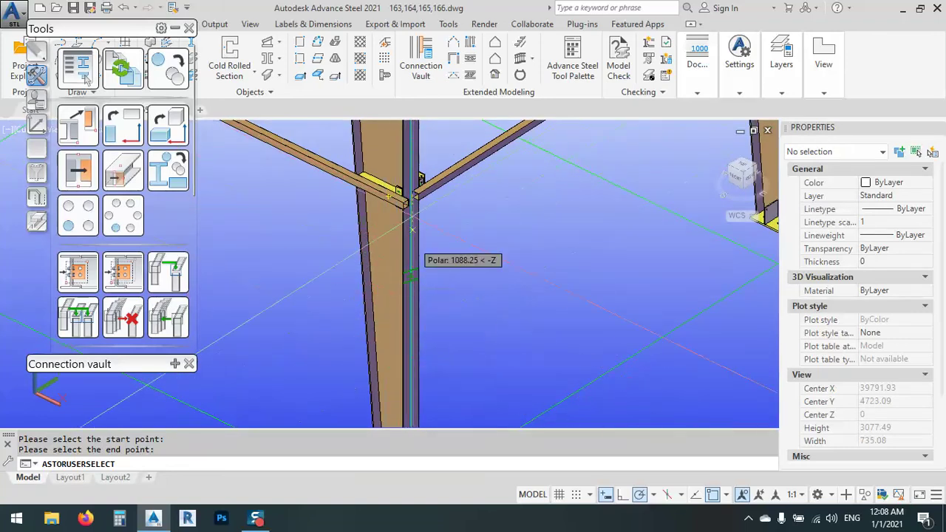
pyautogui.scroll(-2, 433, 194)
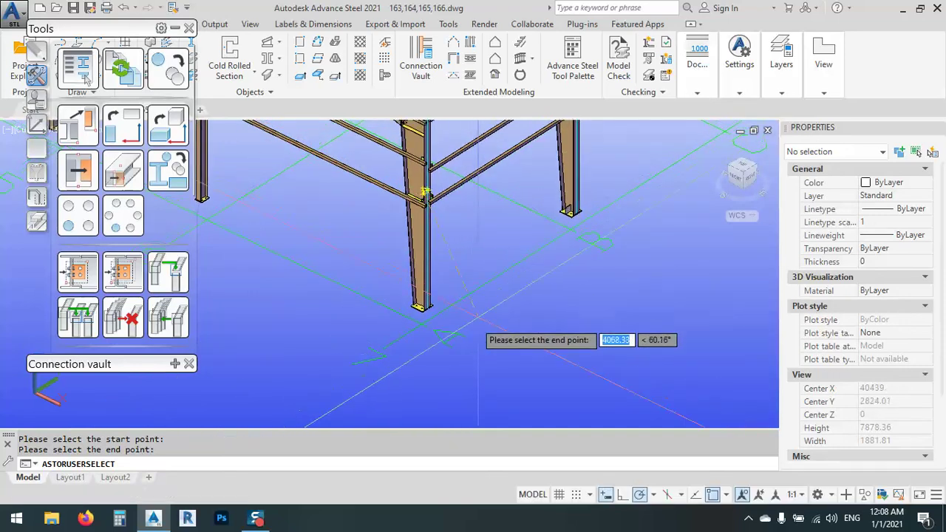
pyautogui.click(37, 129)
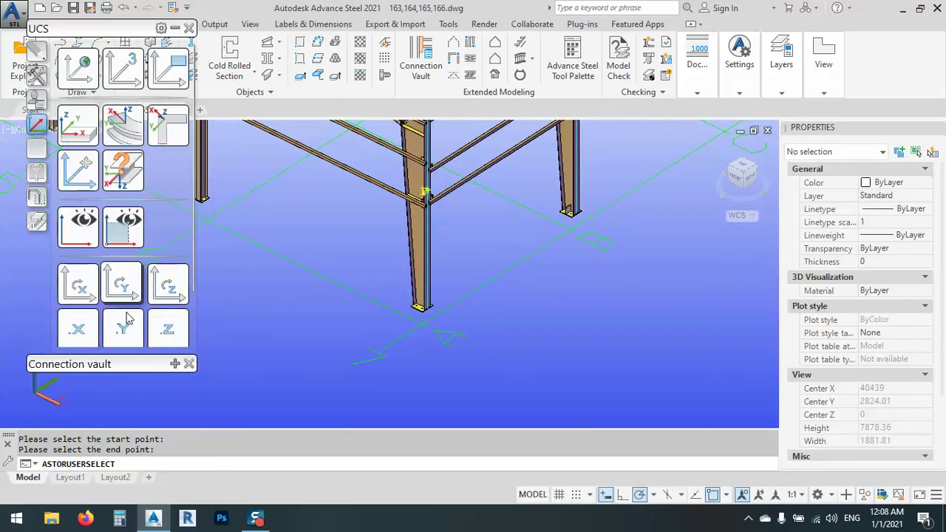
pyautogui.moveTo(98, 33); pyautogui.dragTo(136, 23)
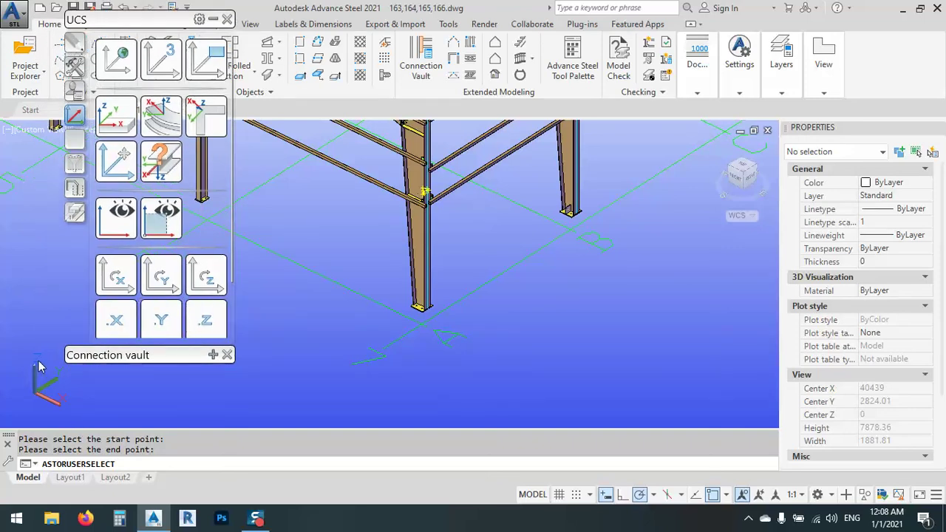
pyautogui.click(206, 323)
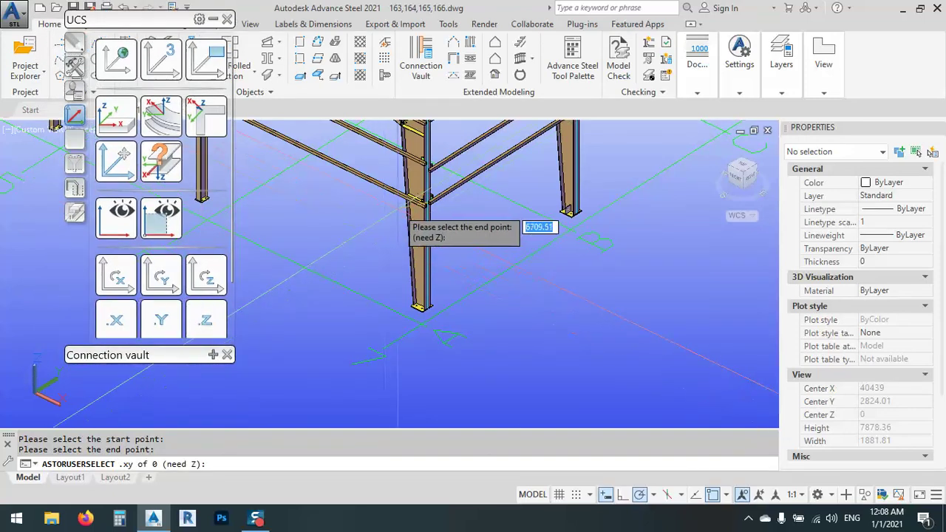
pyautogui.scroll(2, 425, 220)
pyautogui.scroll(4, 425, 220)
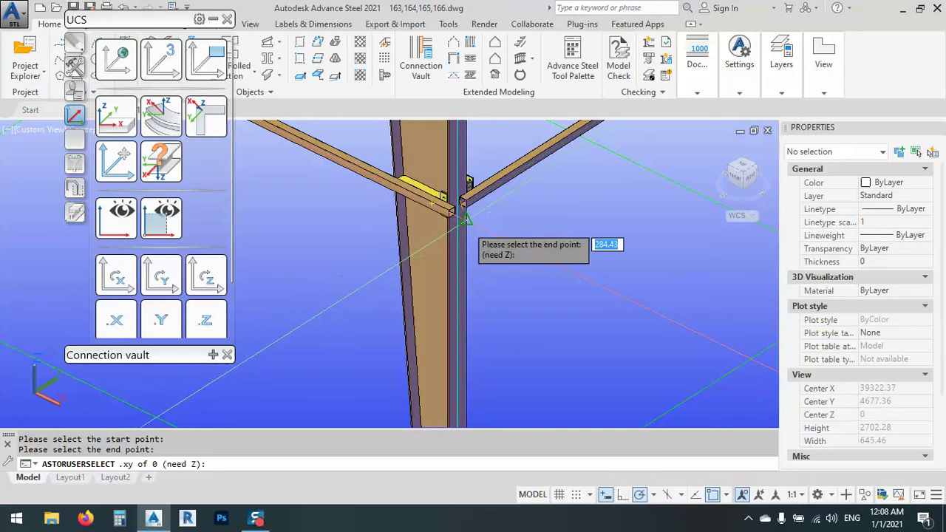
pyautogui.click(453, 180)
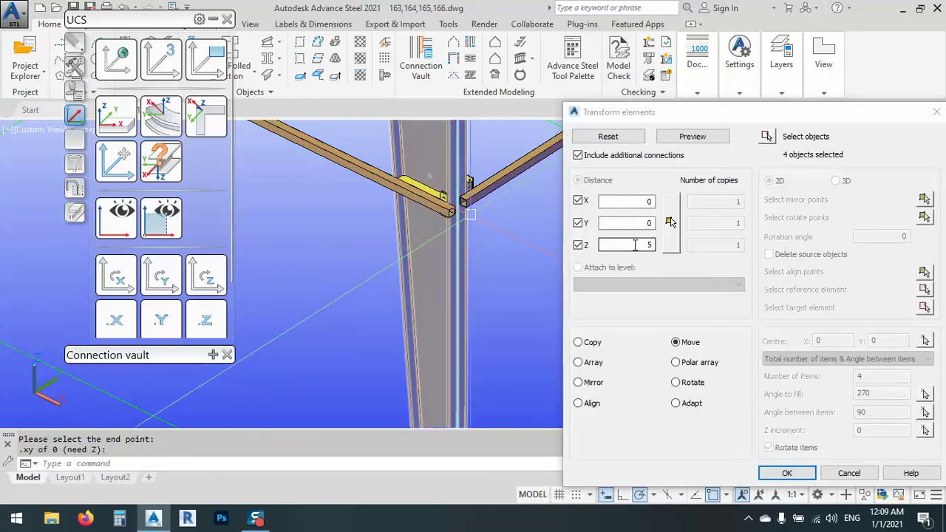
# Step: Preview the girt's vertical move, check the girt ends at the corner column, and cancel the transformation
pyautogui.click(692, 136)
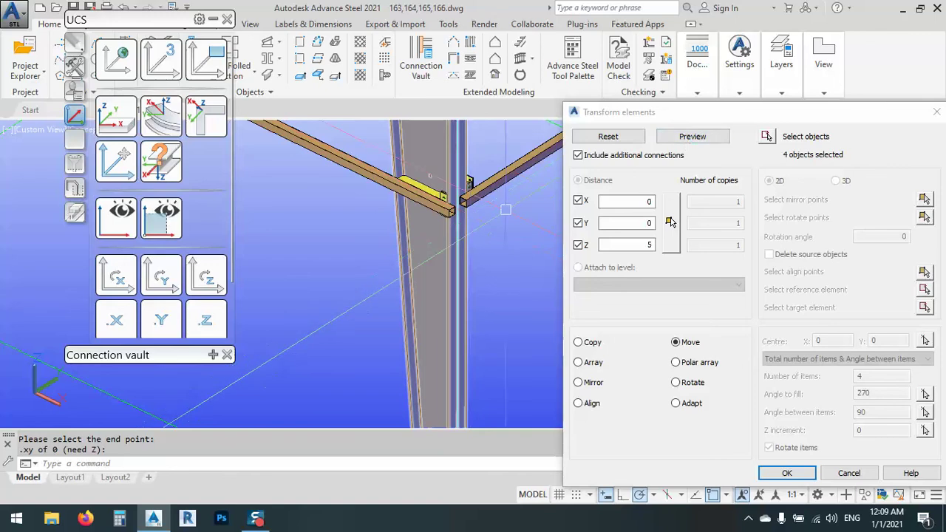
pyautogui.scroll(3, 505, 204)
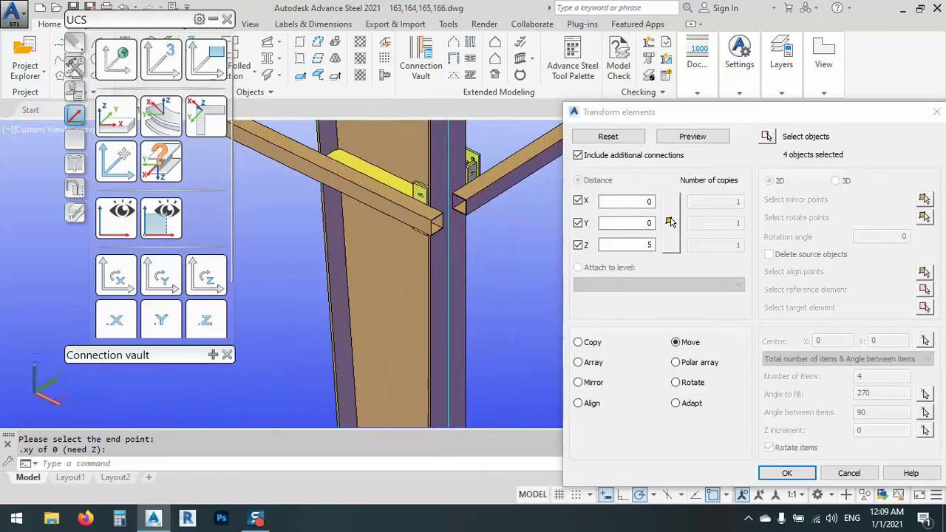
pyautogui.keyDown('shift'); pyautogui.moveTo(481, 191); pyautogui.dragTo(496, 221, button='middle'); pyautogui.keyUp('shift')
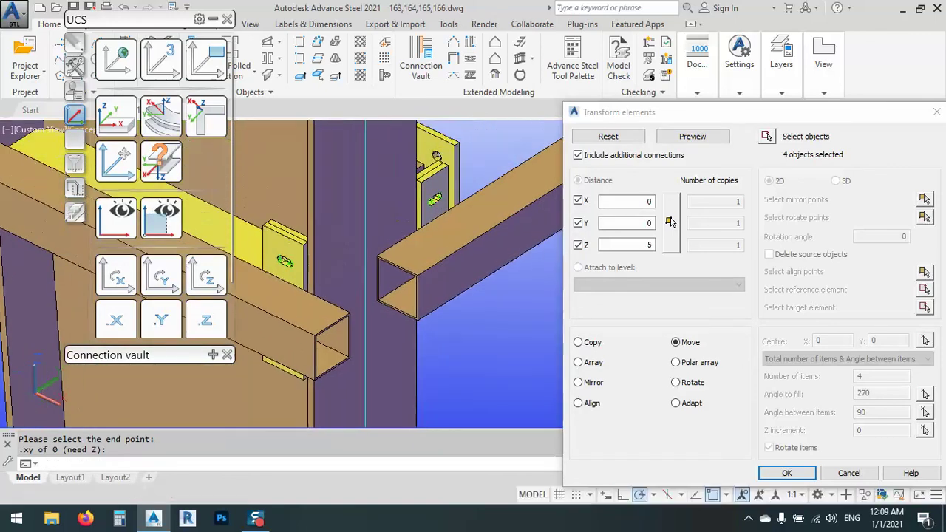
pyautogui.click(693, 136)
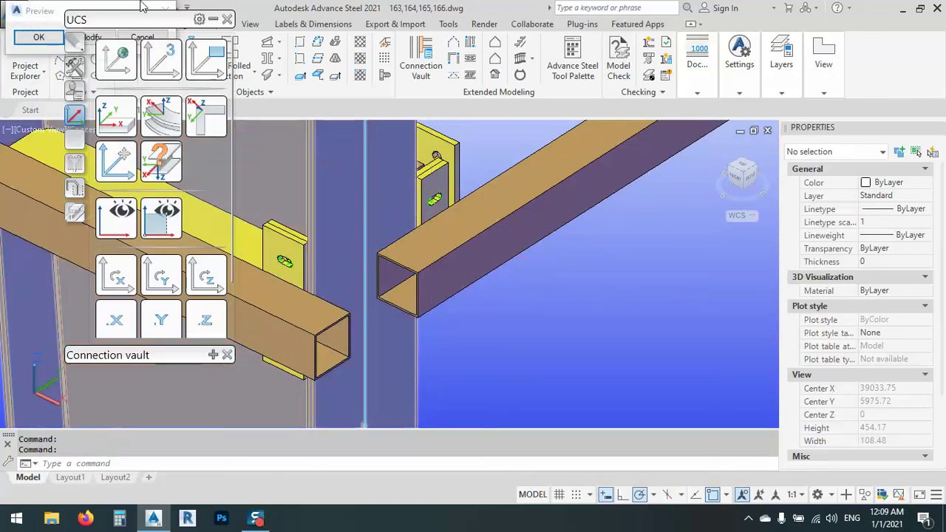
pyautogui.click(142, 37)
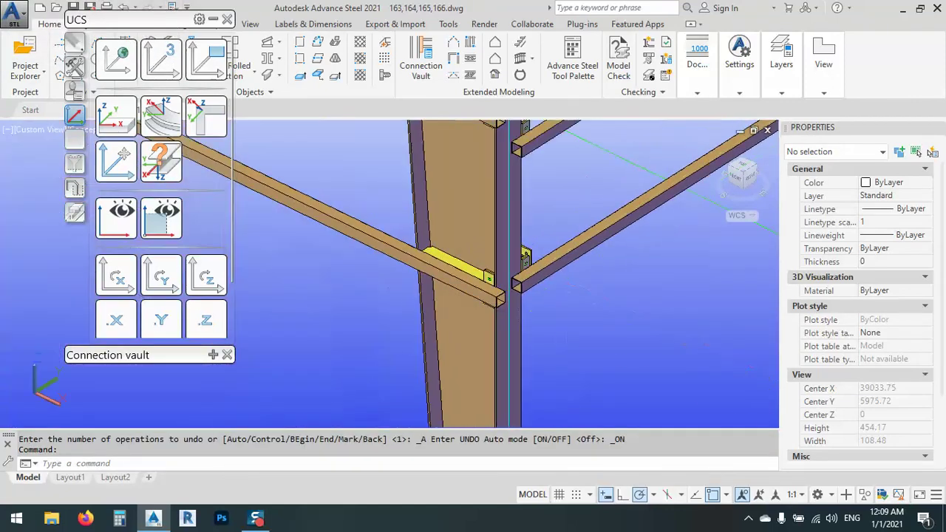
# Step: Review the whole building frame and examine the bolted rafter-to-column connections and purlin cleats on an interior portal frame
pyautogui.scroll(-15, 402, 300)
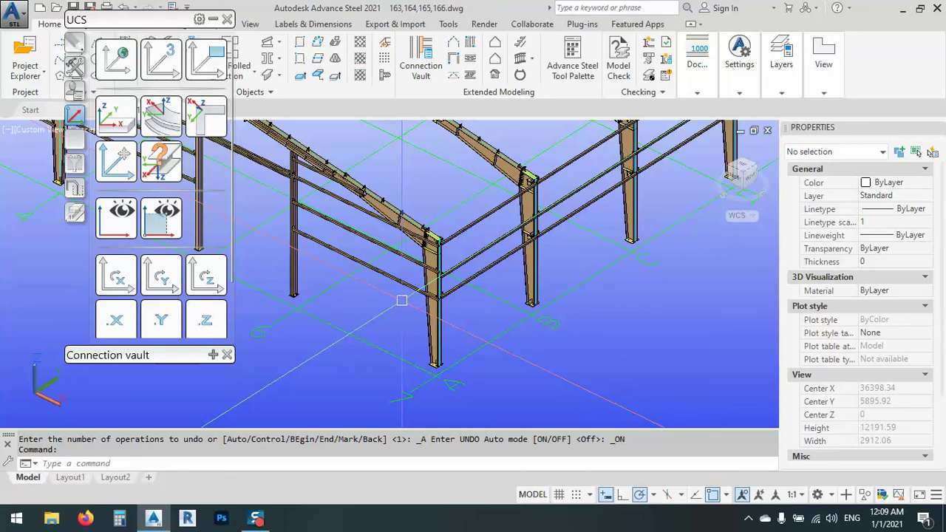
pyautogui.scroll(-10, 531, 310)
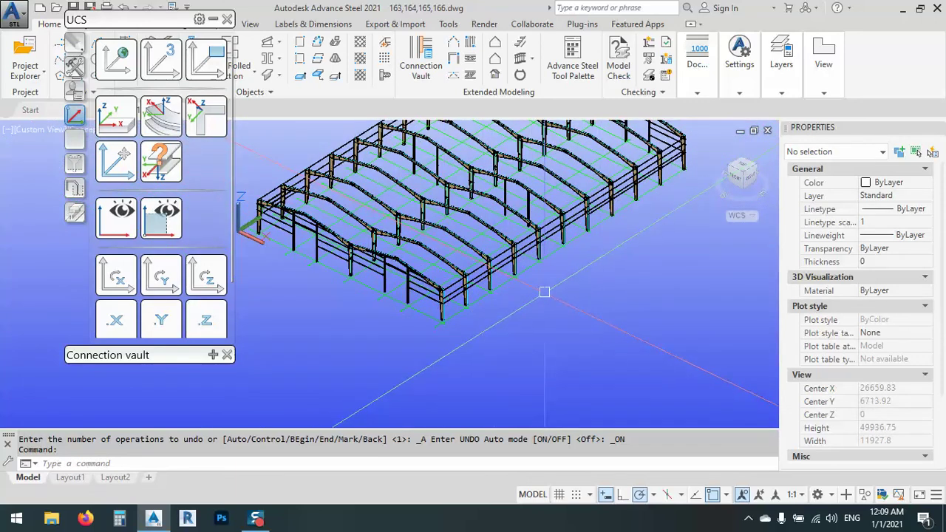
pyautogui.scroll(5, 543, 290)
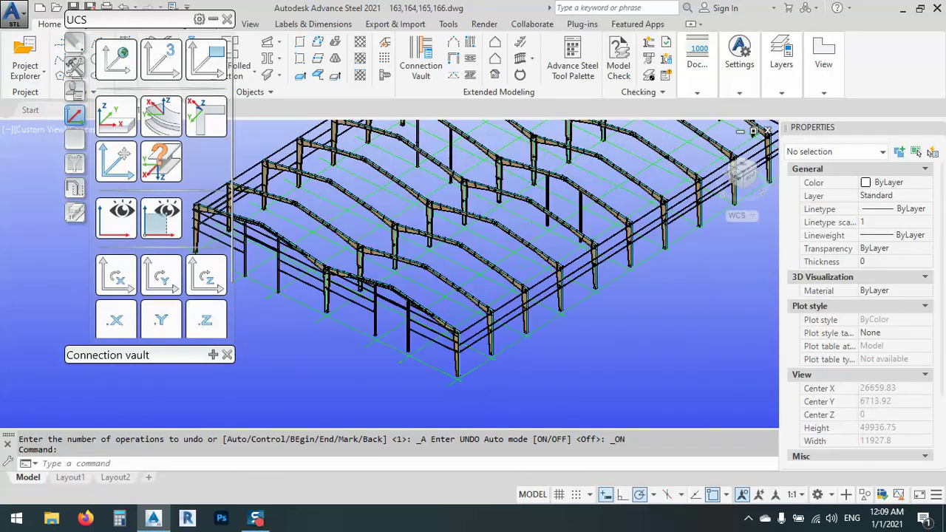
pyautogui.scroll(5, 453, 282)
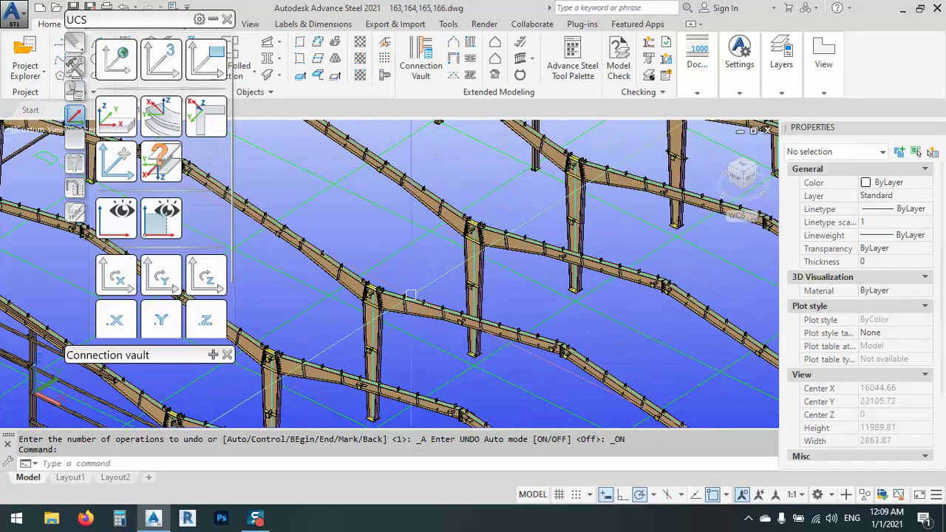
pyautogui.scroll(12, 453, 225)
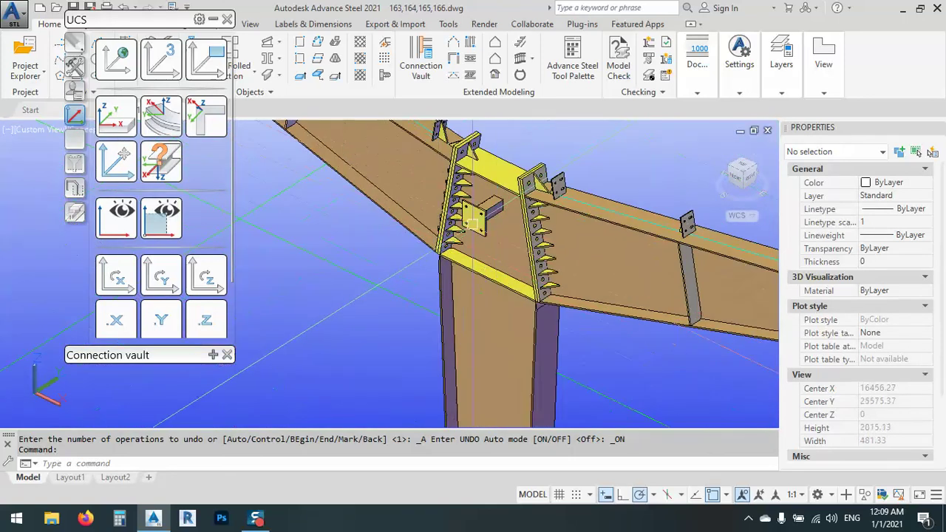
pyautogui.scroll(-6, 565, 229)
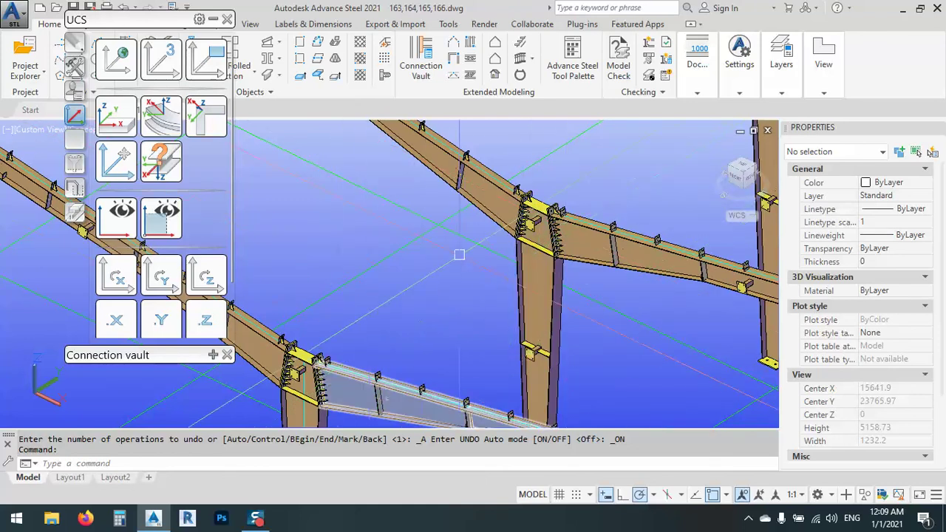
pyautogui.scroll(-8, 459, 254)
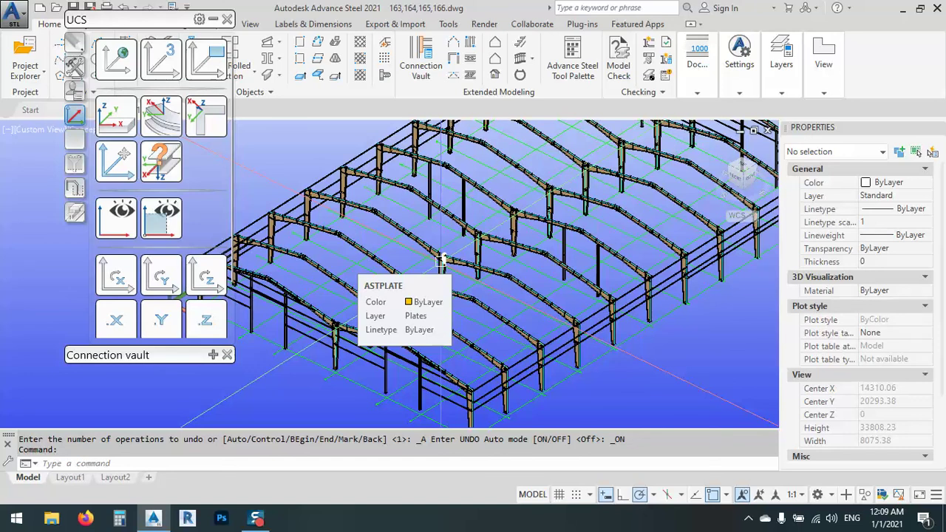
pyautogui.press('Escape')
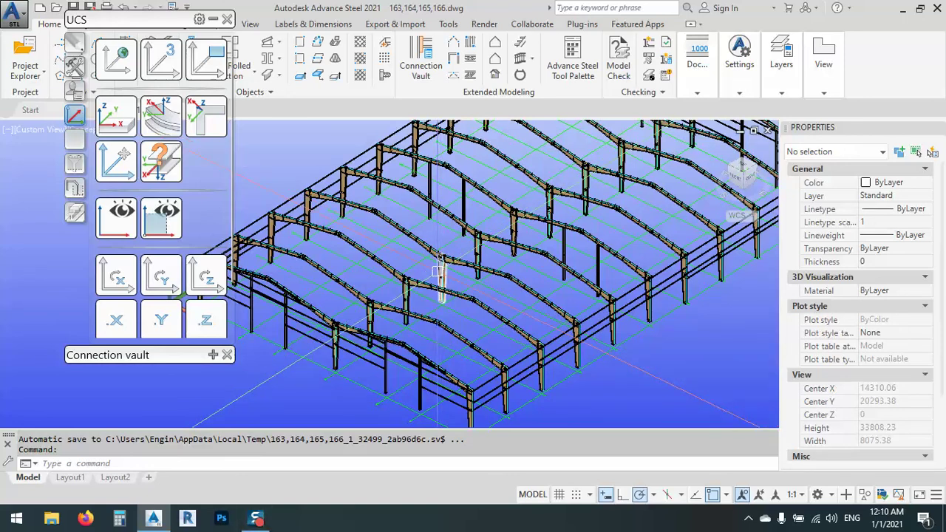
pyautogui.moveTo(259, 521)
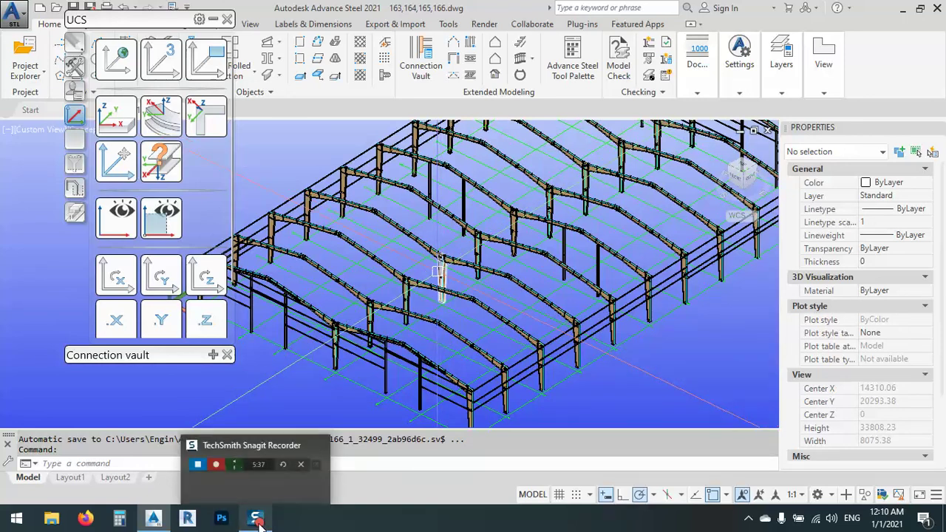